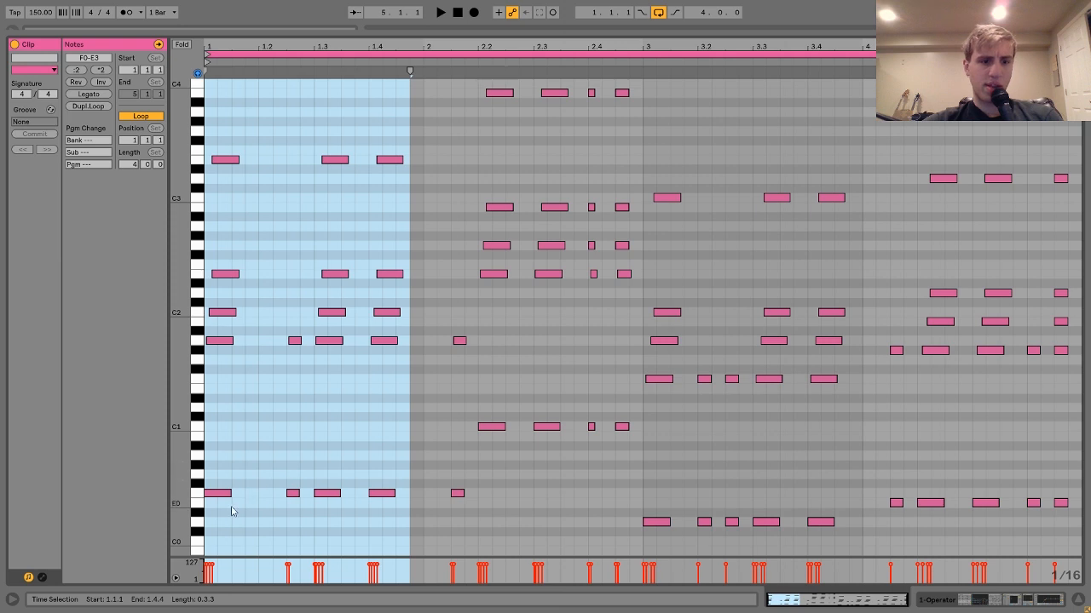
Try moving the first bar's F0 bass notes up an octave and its top notes down an octave, and undo both shifts.
{"action": "left_click_drag", "start_coordinate": [232, 508], "coordinate": [214, 97]}
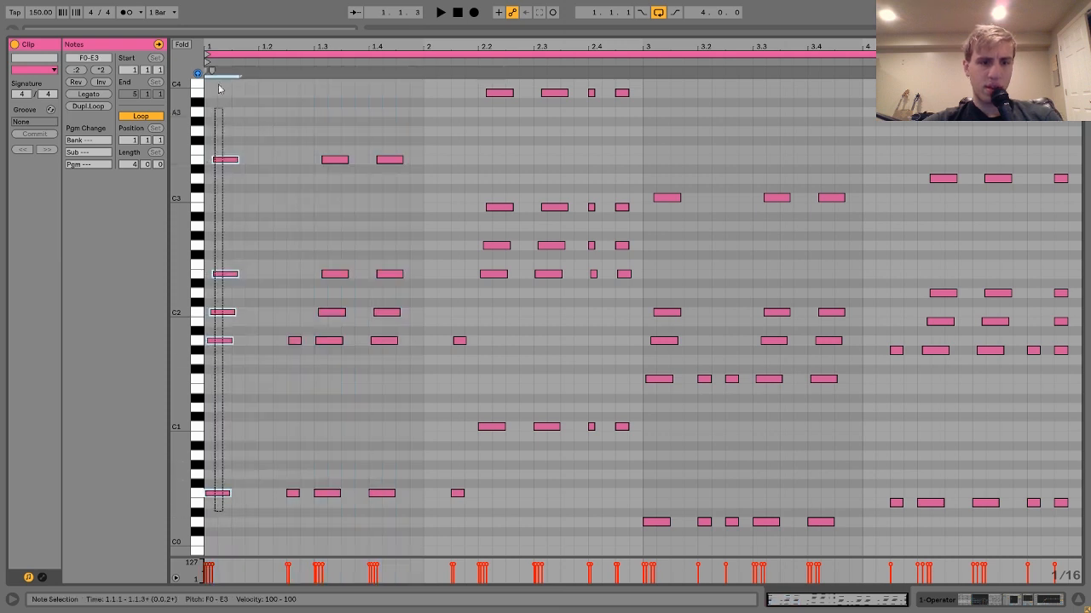
{"action": "left_click_drag", "start_coordinate": [215, 443], "coordinate": [394, 529]}
{"action": "key", "text": "shift+Up"}
{"action": "left_click_drag", "start_coordinate": [214, 222], "coordinate": [439, 81]}
{"action": "key", "text": "shift+Down"}
{"action": "left_click", "coordinate": [321, 465]}
{"action": "left_click_drag", "start_coordinate": [338, 358], "coordinate": [332, 182]}
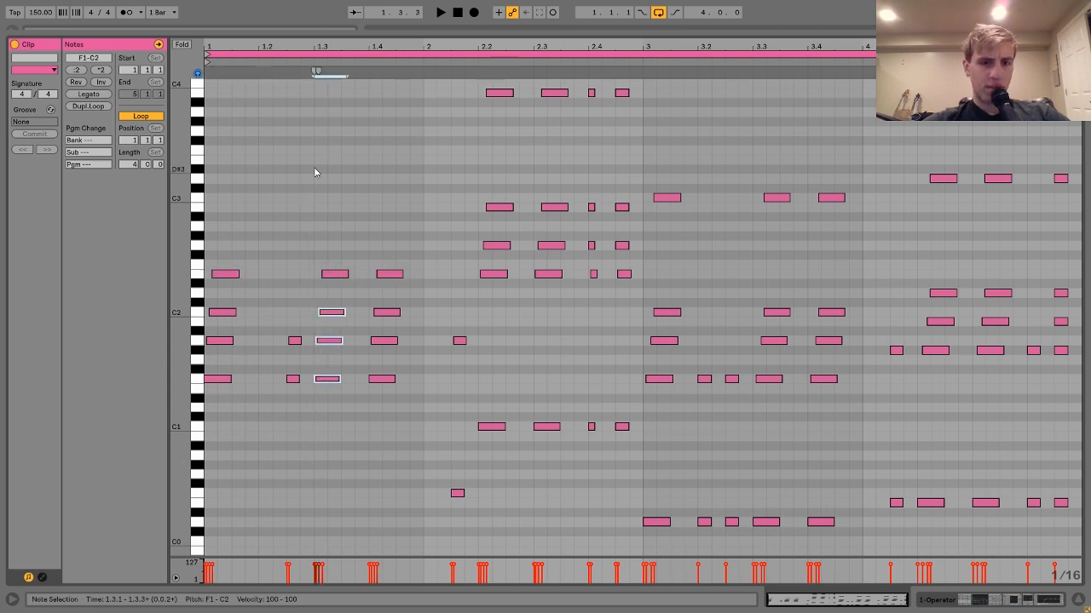
{"action": "key", "text": "ctrl+z"}
{"action": "key", "text": "ctrl+z"}
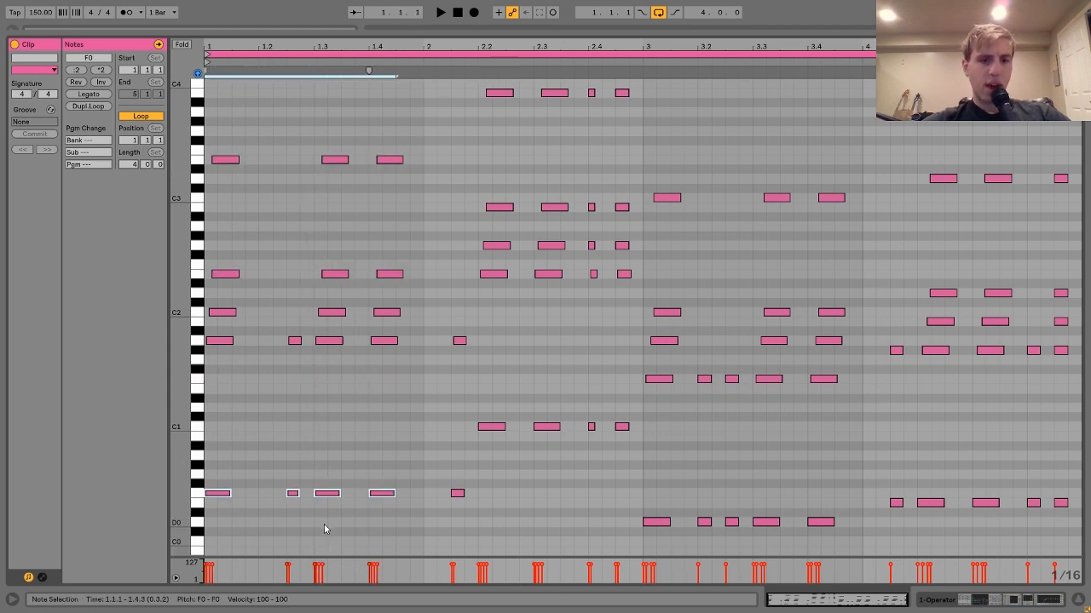
Highlight chords across the four-bar clip to compare their voicings, and play back the progression.
{"action": "left_click_drag", "start_coordinate": [324, 523], "coordinate": [351, 12]}
{"action": "left_click_drag", "start_coordinate": [357, 541], "coordinate": [796, 82]}
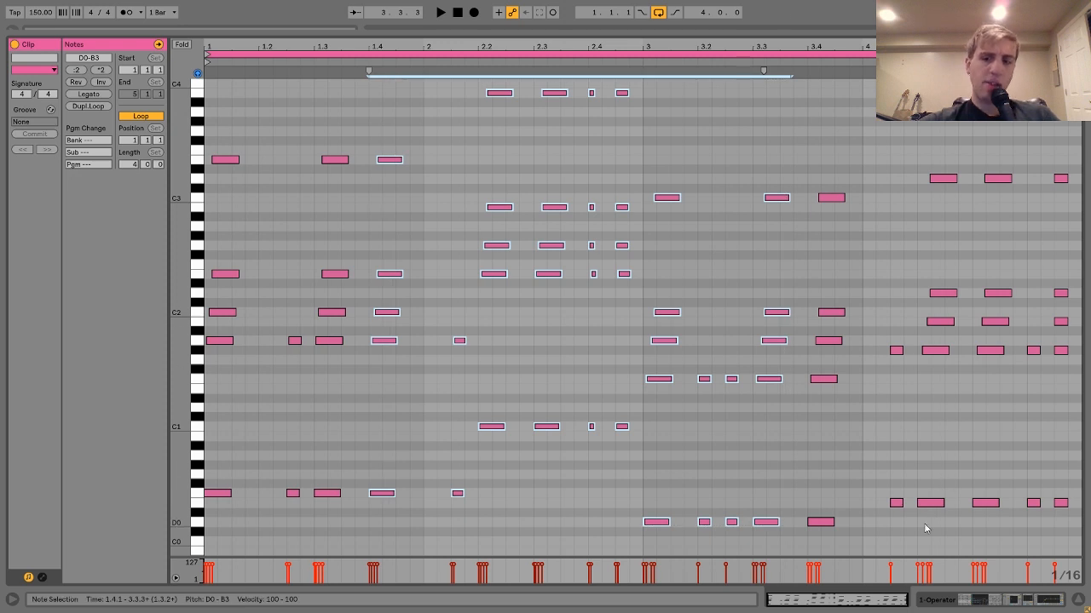
{"action": "left_click_drag", "start_coordinate": [932, 546], "coordinate": [956, 132]}
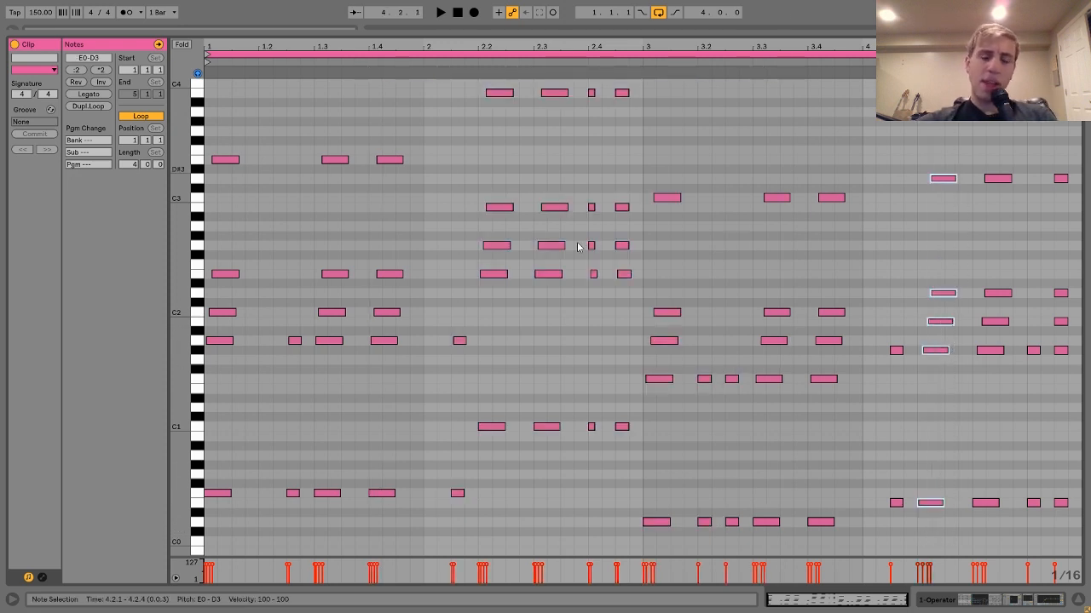
{"action": "key", "text": "space"}
{"action": "key", "text": "space"}
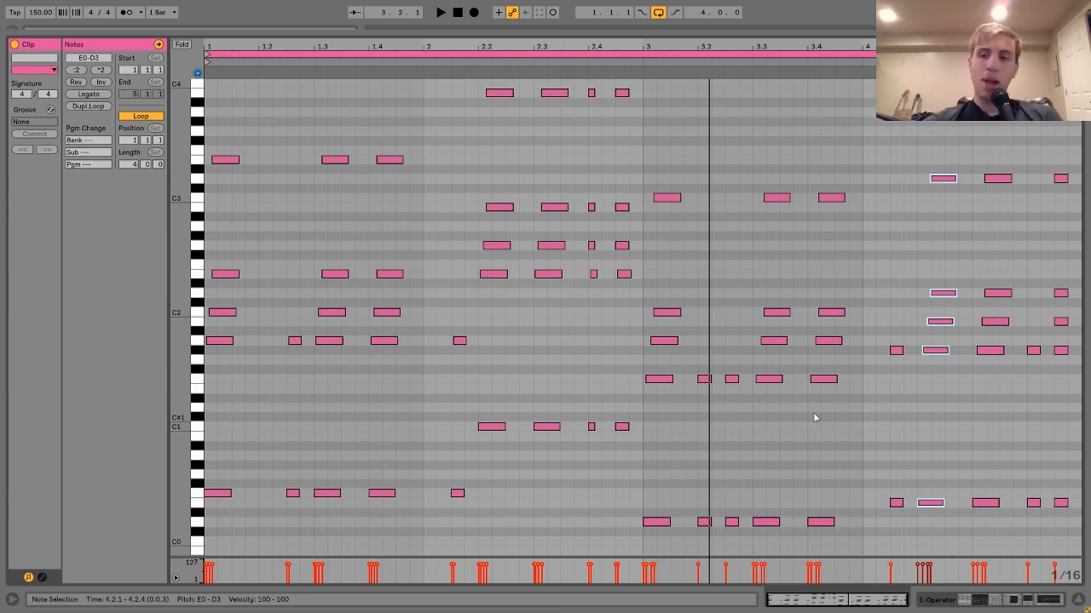
Show the chord track's device chain, inspect Operator's oscillators A and B, and play the sound.
{"action": "left_click", "coordinate": [956, 603]}
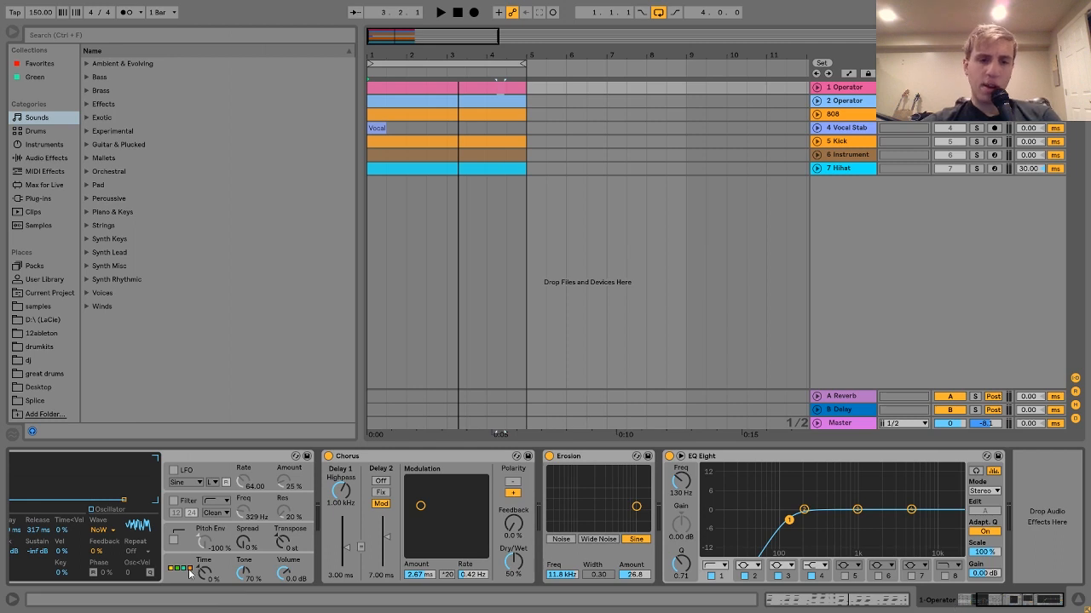
{"action": "scroll", "coordinate": [189, 545], "scroll_direction": "left", "scroll_amount": 3}
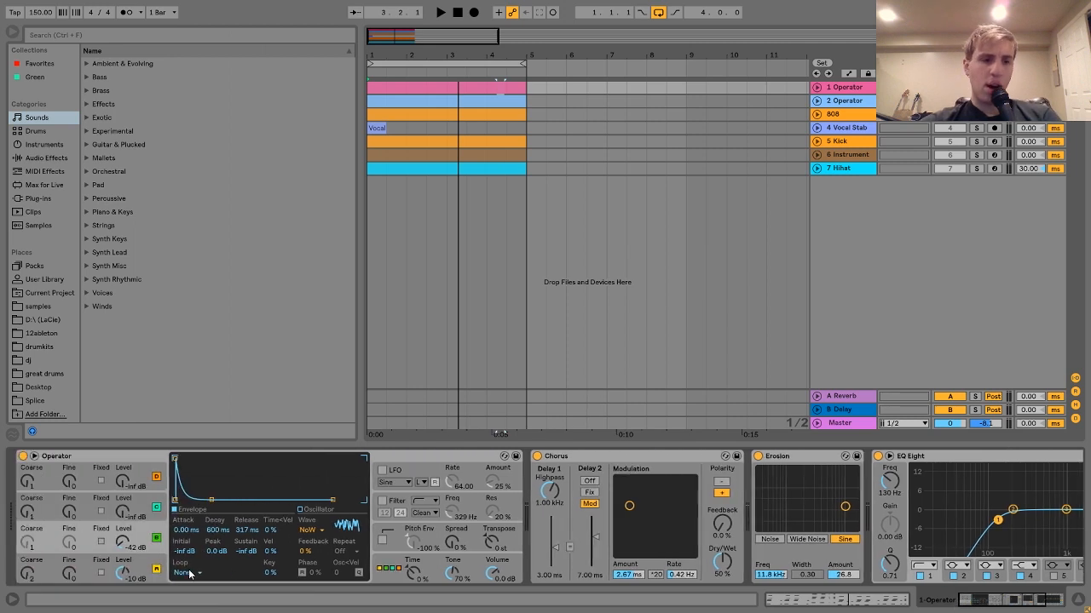
{"action": "left_click", "coordinate": [143, 560]}
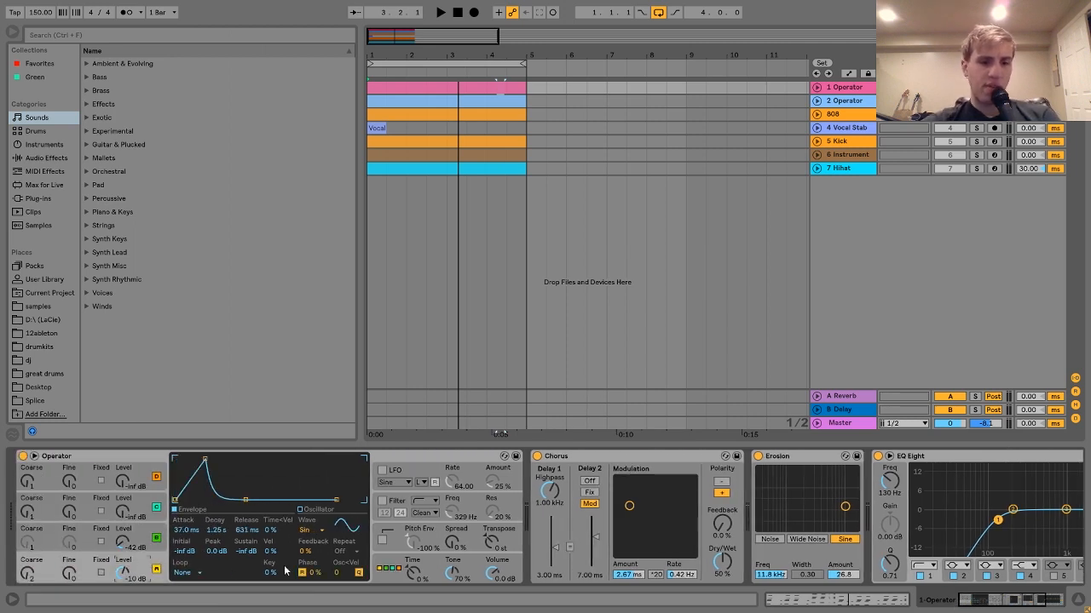
{"action": "left_click", "coordinate": [136, 533]}
{"action": "key", "text": "space"}
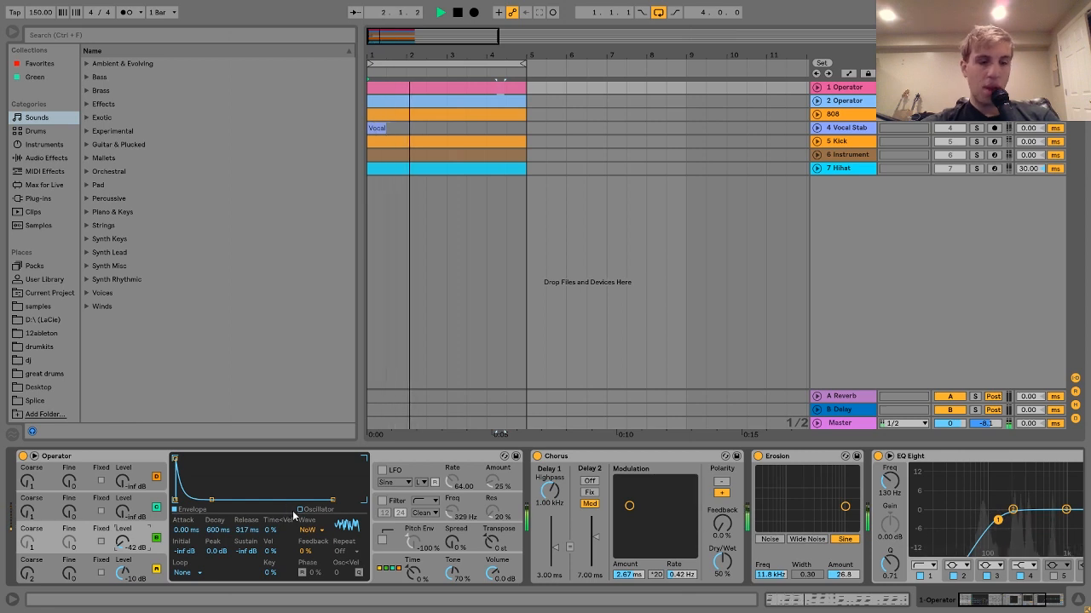
{"action": "key", "text": "space"}
Play the chords with the Chorus turned off, and turn the Chorus back on to compare.
{"action": "scroll", "coordinate": [293, 511], "scroll_direction": "right", "scroll_amount": 3}
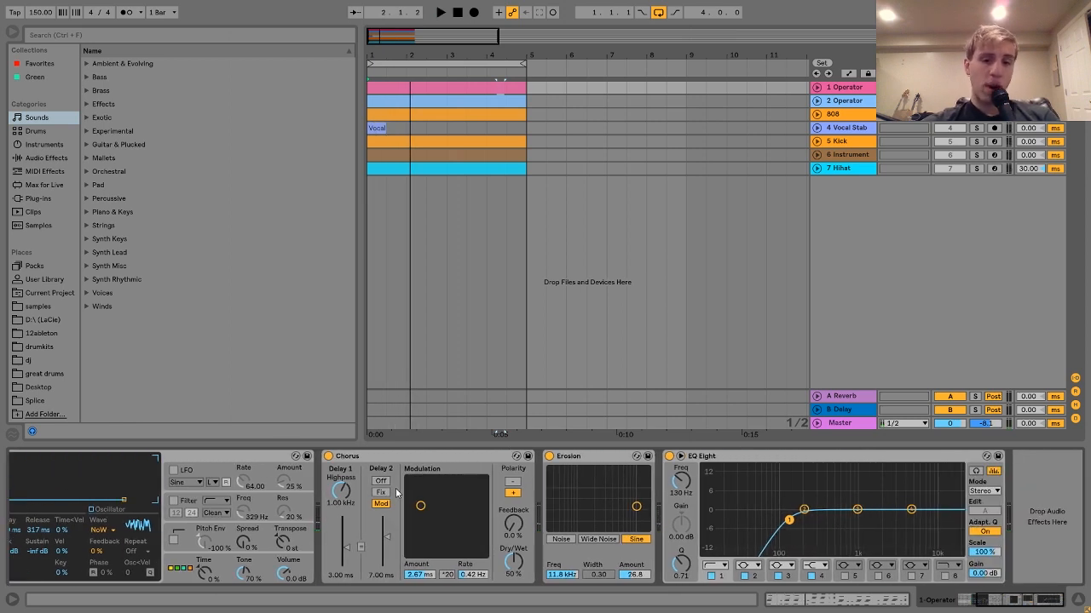
{"action": "left_click", "coordinate": [329, 458]}
{"action": "key", "text": "space"}
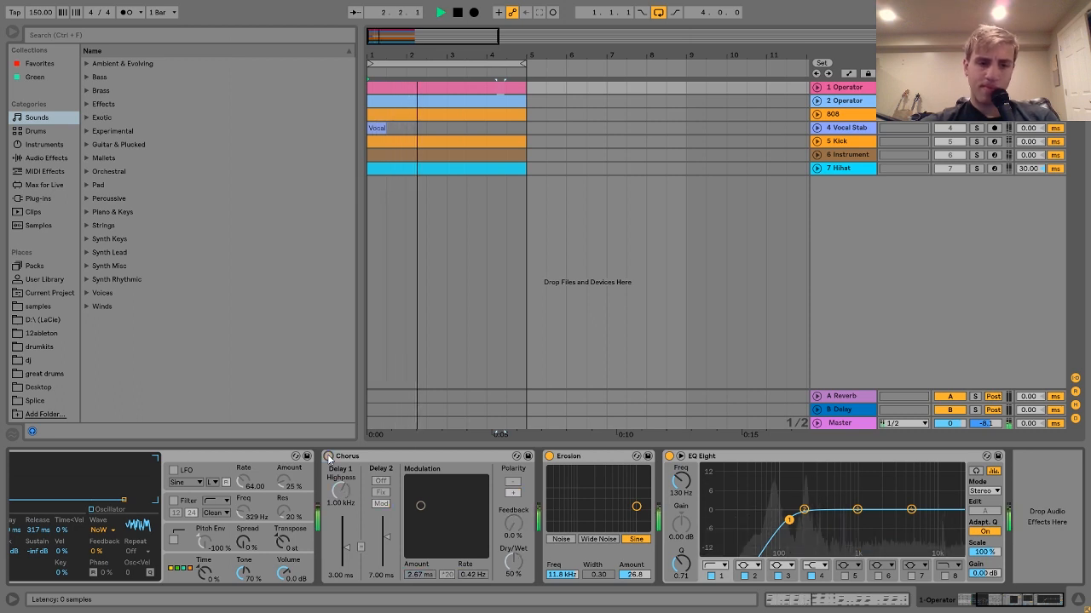
{"action": "left_click", "coordinate": [329, 458]}
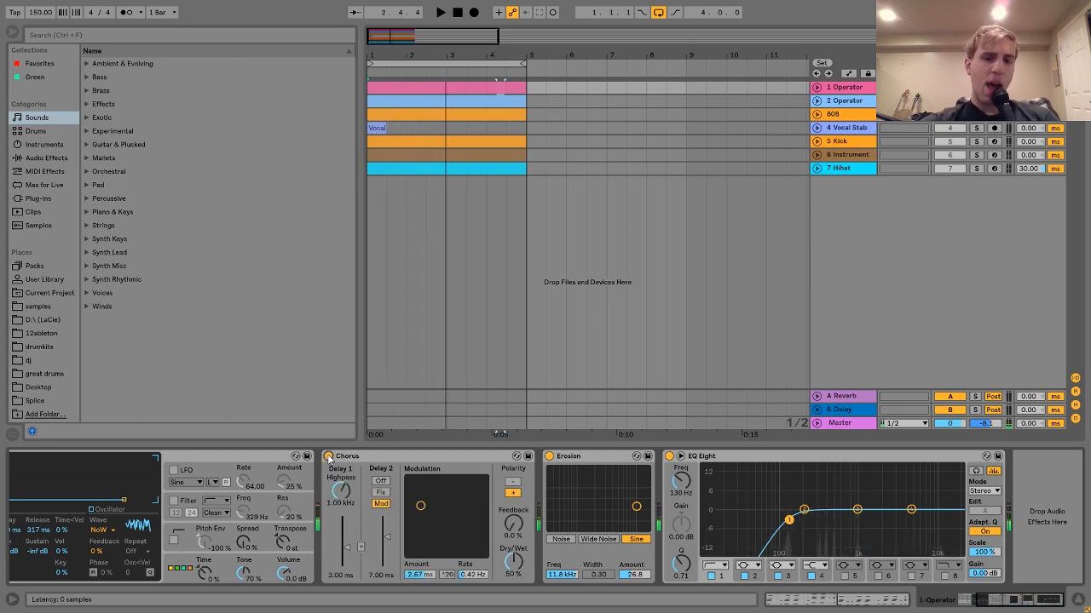
Play the chords with the Erosion effect turned off, and turn Erosion back on to compare.
{"action": "left_click", "coordinate": [550, 456]}
{"action": "key", "text": "space"}
{"action": "left_click", "coordinate": [549, 457]}
{"action": "key", "text": "space"}
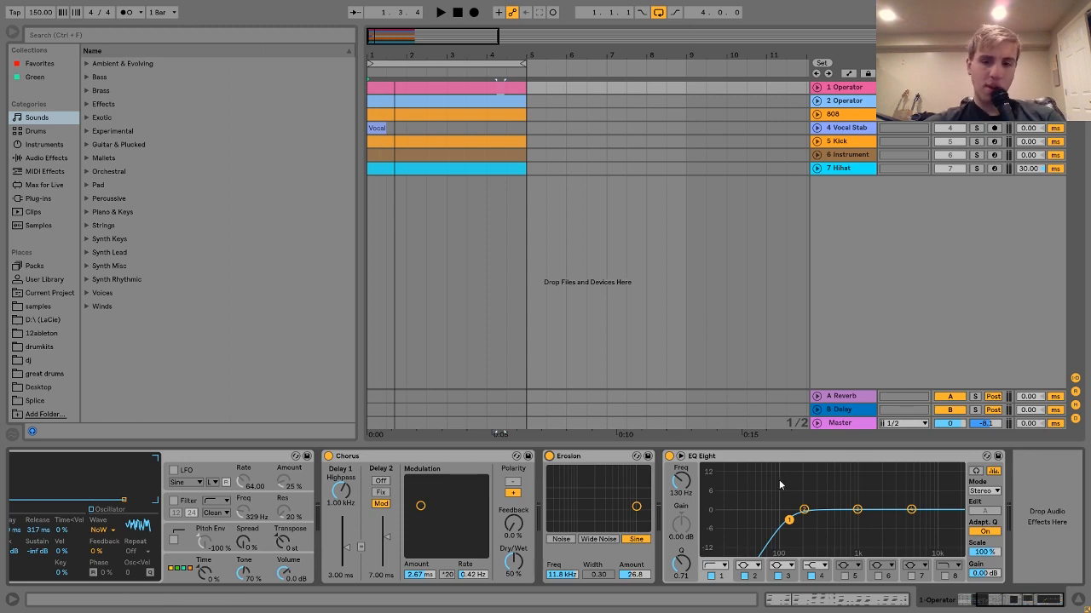
Select the 2 Operator track, unfold it to show its melody clip, and bring its Operator device into view.
{"action": "scroll", "coordinate": [745, 528], "scroll_direction": "left", "scroll_amount": 5}
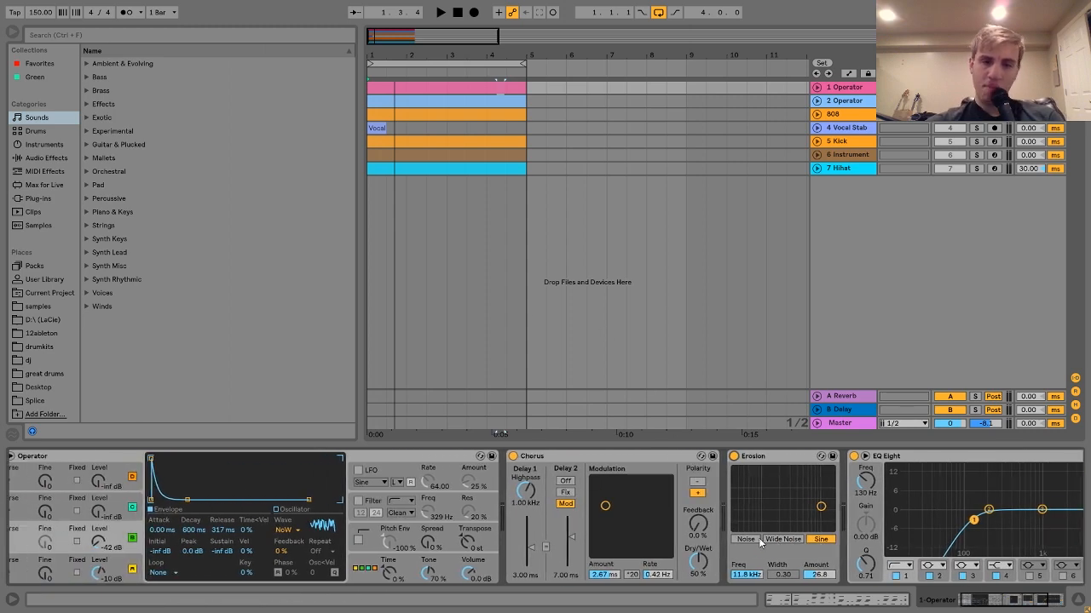
{"action": "left_click", "coordinate": [850, 102]}
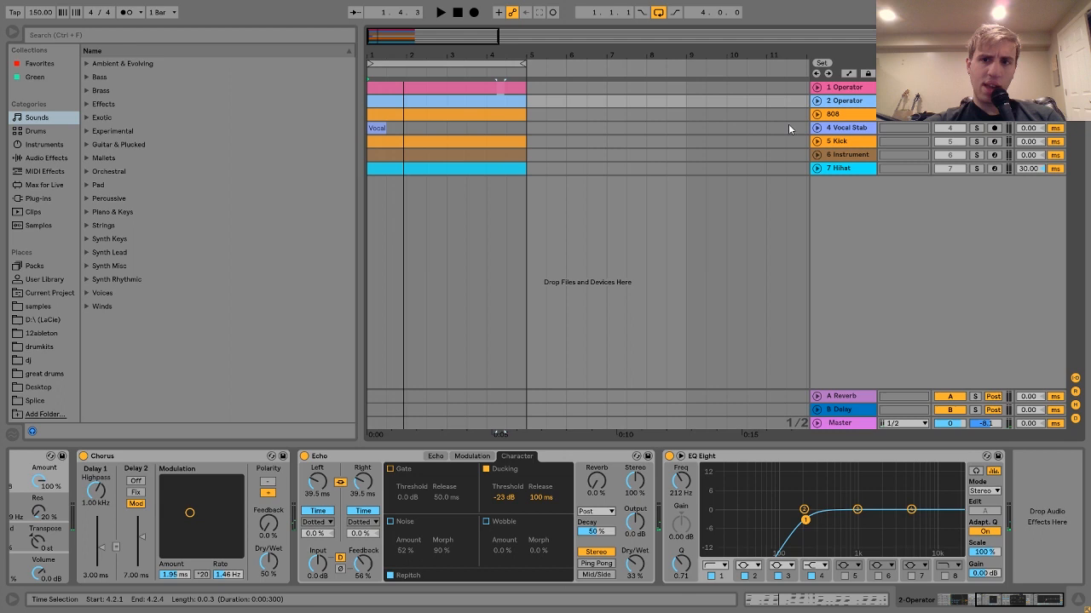
{"action": "left_click", "coordinate": [816, 101]}
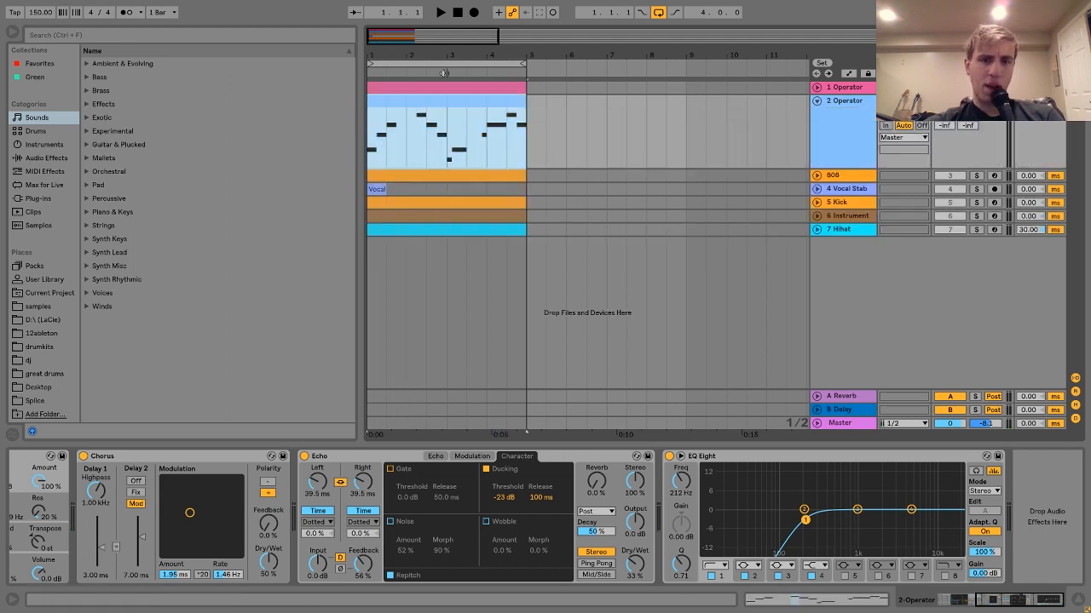
{"action": "scroll", "coordinate": [192, 553], "scroll_direction": "left", "scroll_amount": 5}
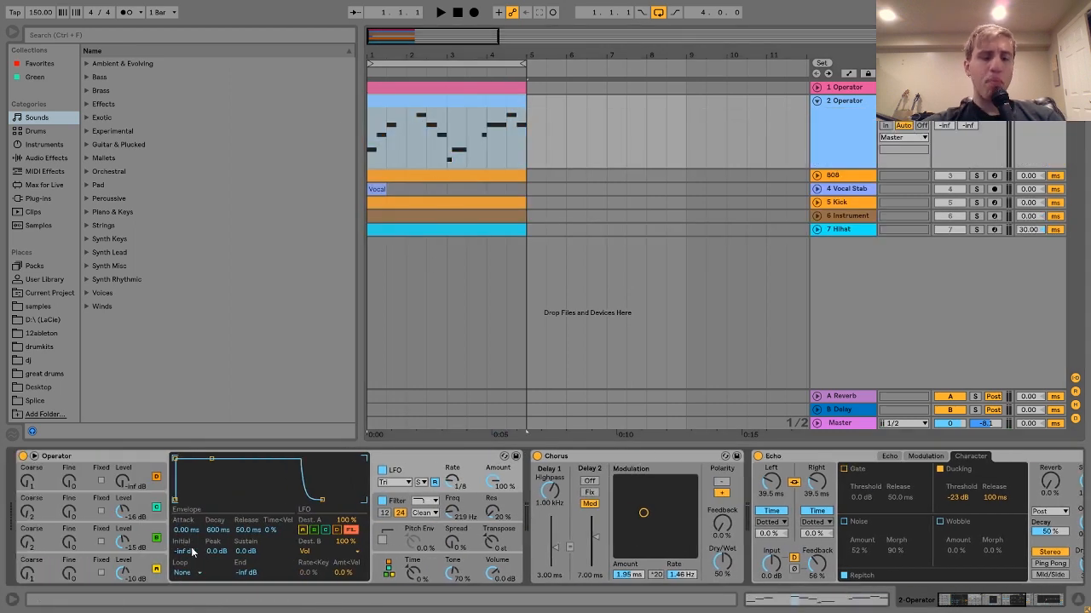
Inspect the settings of oscillators A, B and C in the melody track's Operator, and play the melody.
{"action": "left_click", "coordinate": [150, 565]}
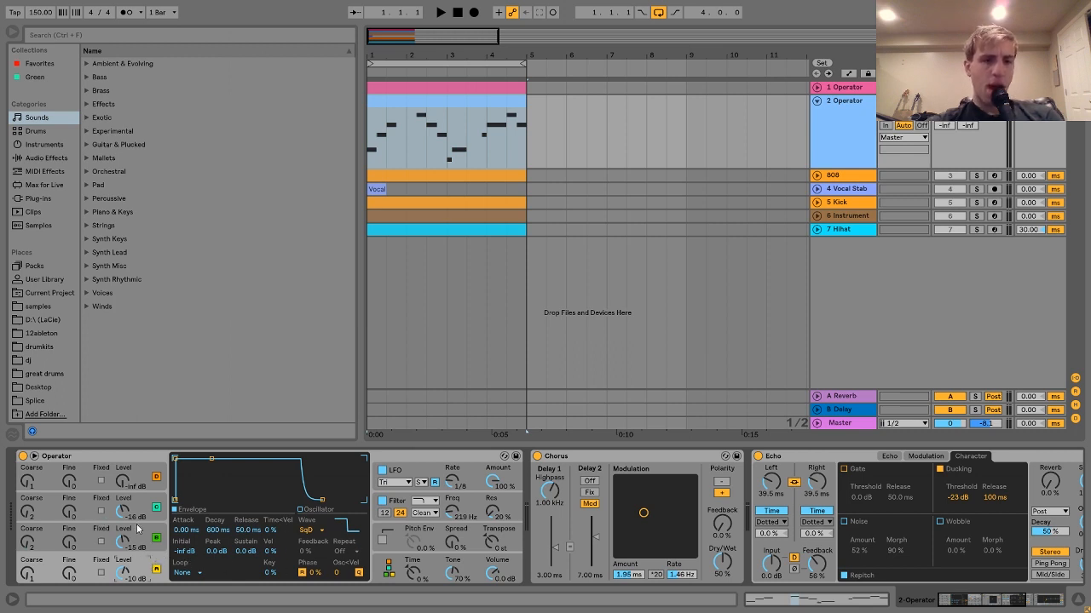
{"action": "left_click", "coordinate": [134, 545]}
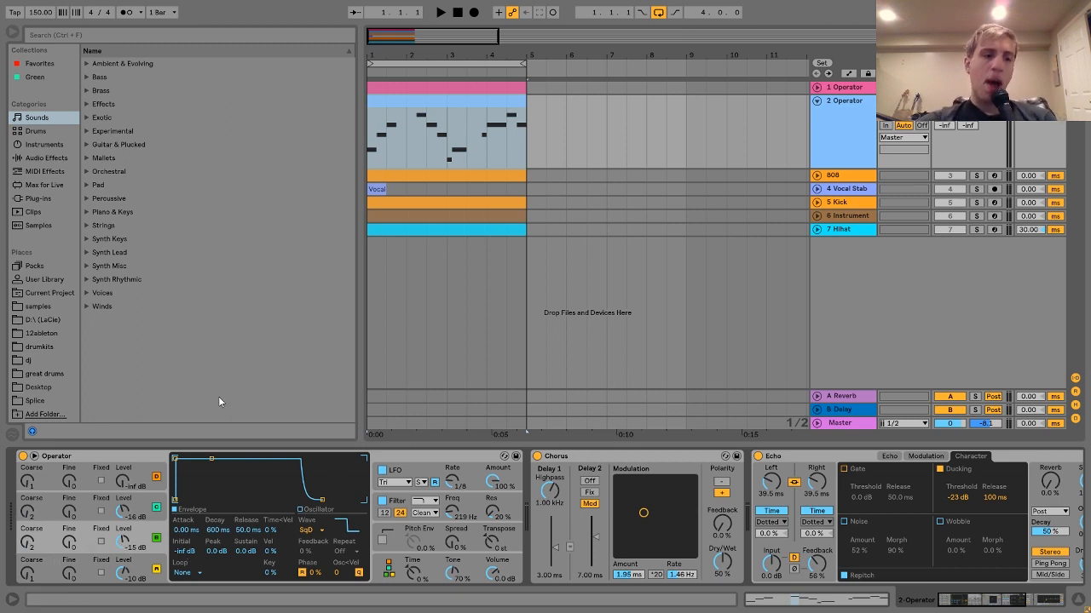
{"action": "left_click", "coordinate": [157, 503]}
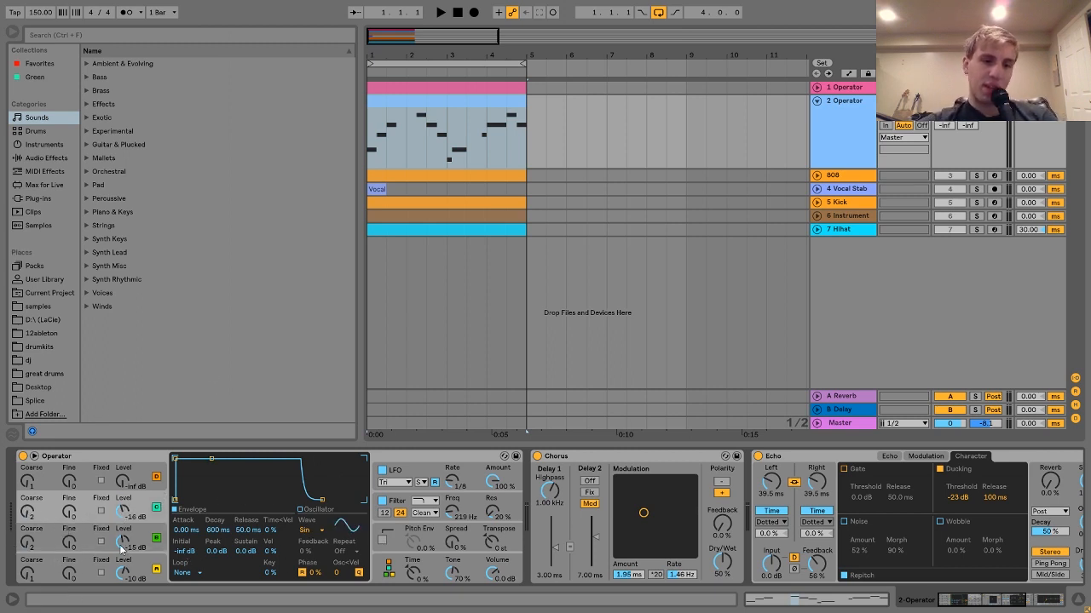
{"action": "key", "text": "space"}
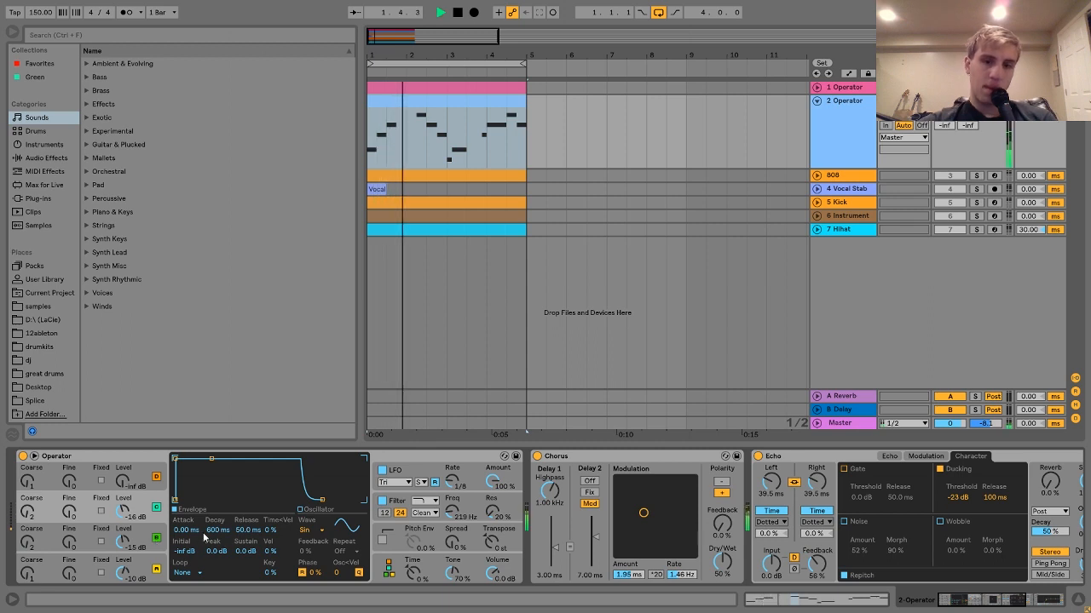
Play the melody with Operator's LFO and filter turned off, and turn both back on to compare.
{"action": "left_click", "coordinate": [404, 475]}
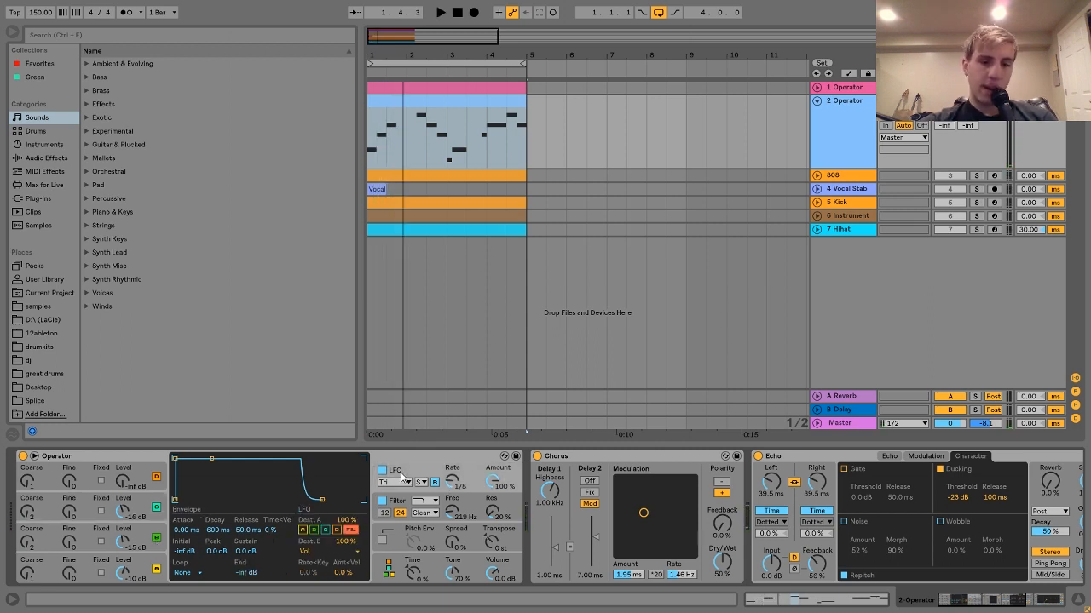
{"action": "left_click", "coordinate": [391, 512]}
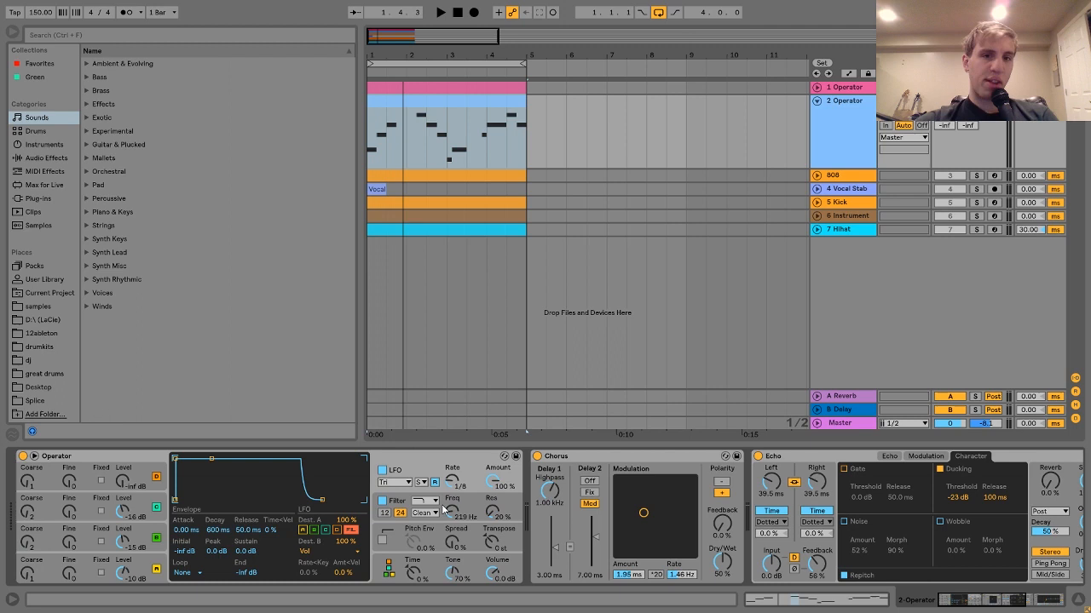
{"action": "left_click", "coordinate": [382, 471]}
{"action": "left_click", "coordinate": [382, 503]}
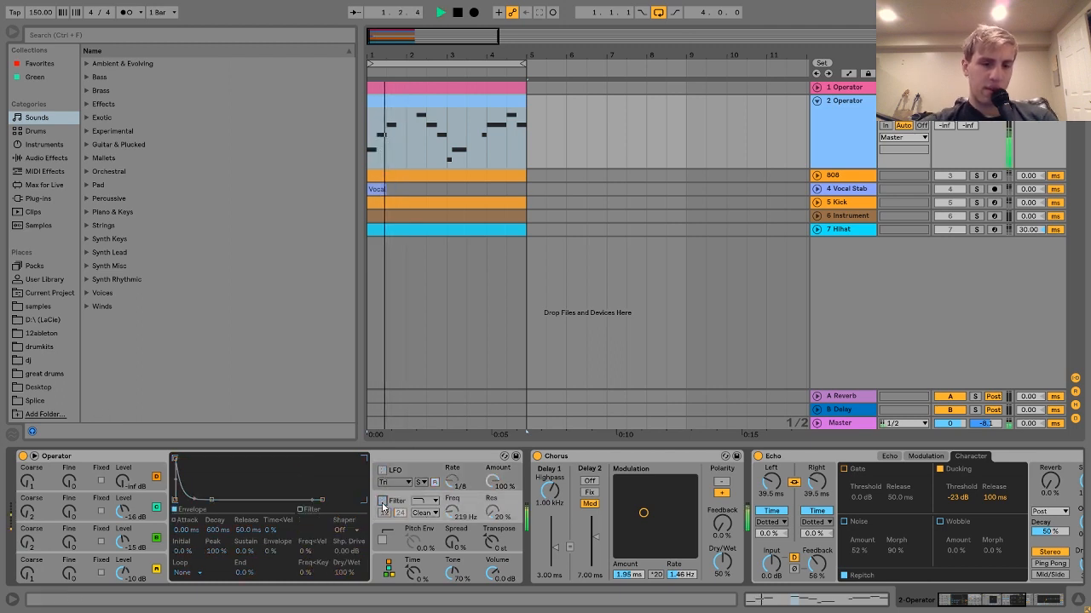
{"action": "left_click", "coordinate": [382, 503]}
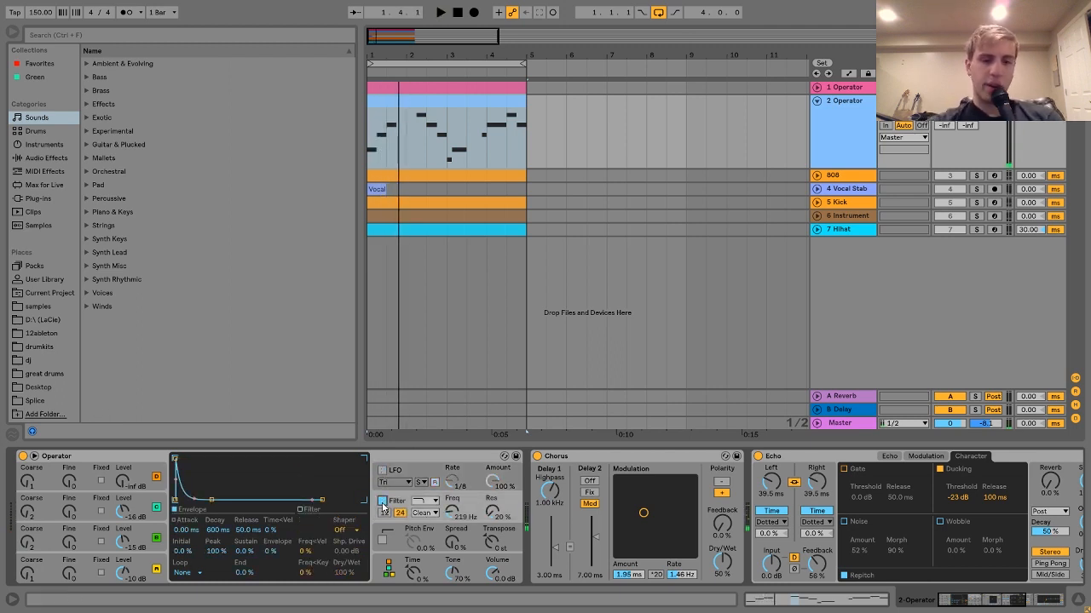
{"action": "left_click", "coordinate": [382, 471]}
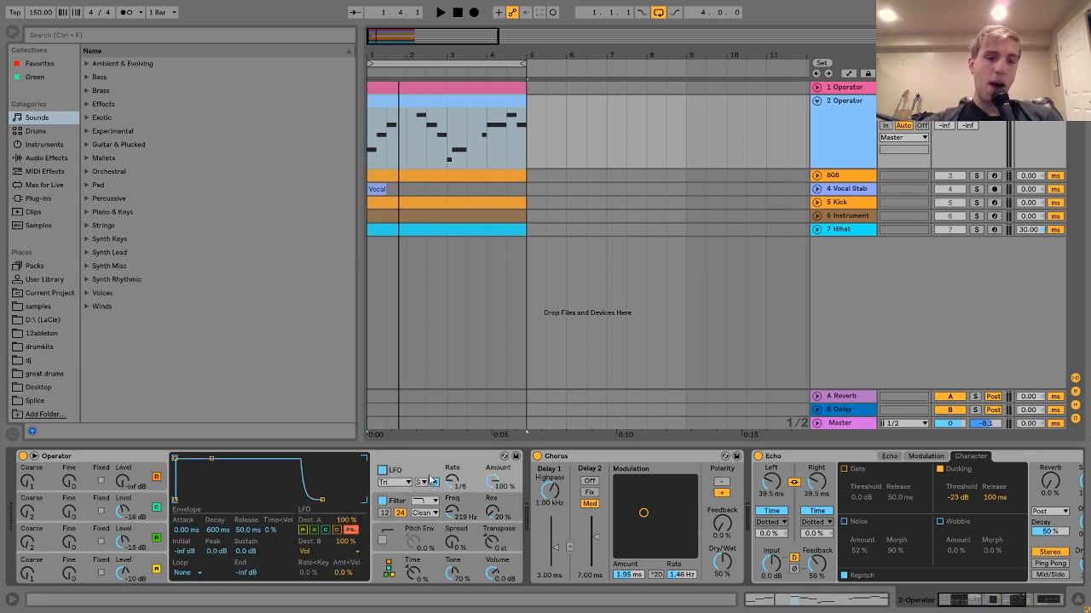
{"action": "key", "text": "space"}
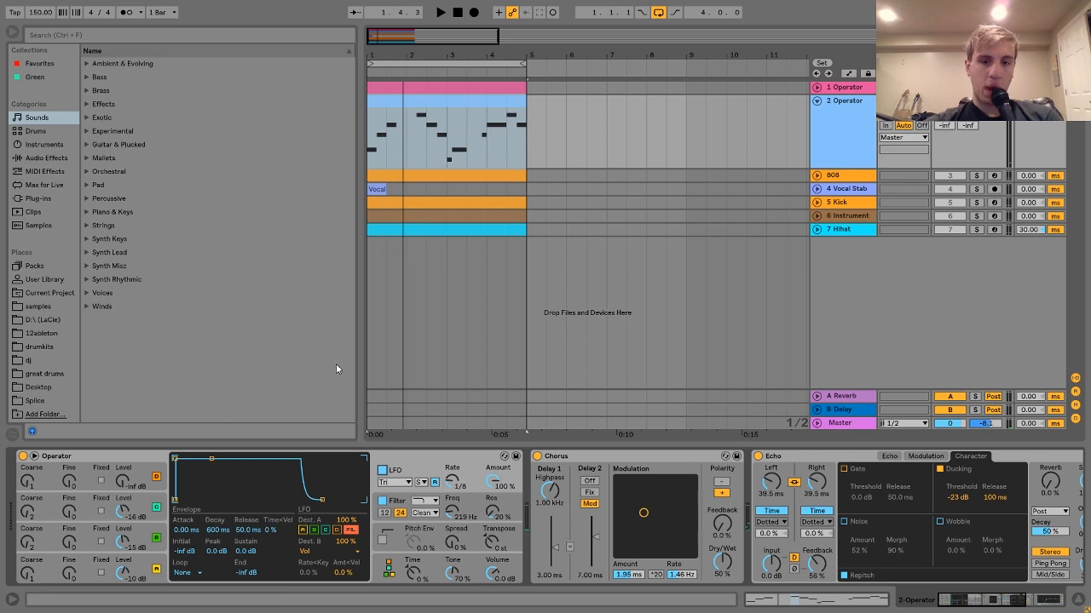
Examine the Chorus settings on the melody track and play the melody to hear the effect.
{"action": "scroll", "coordinate": [583, 460], "scroll_direction": "right", "scroll_amount": 5}
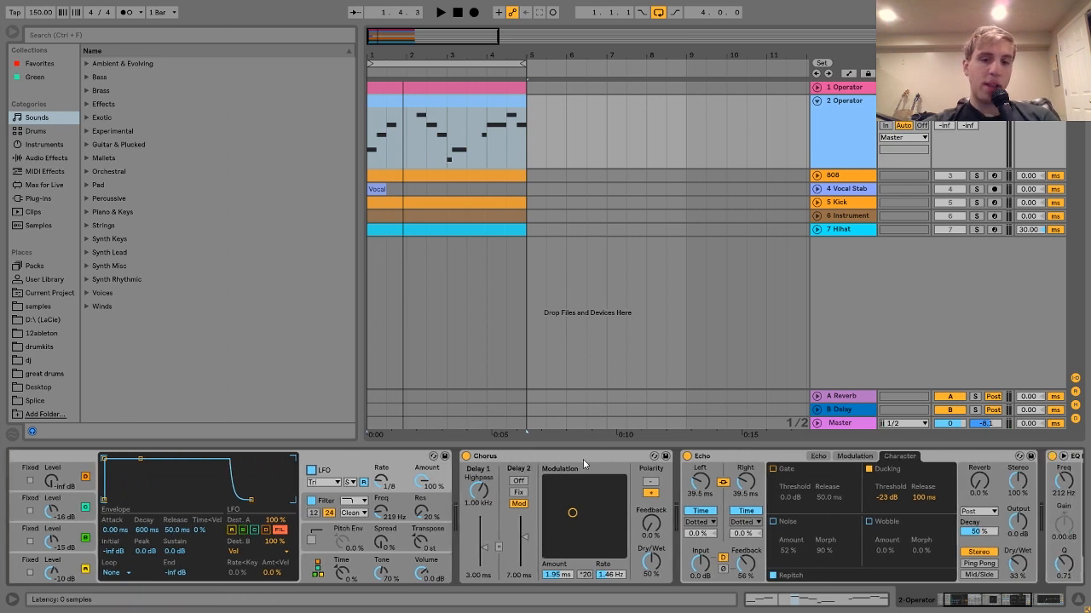
{"action": "scroll", "coordinate": [372, 528], "scroll_direction": "right", "scroll_amount": 3}
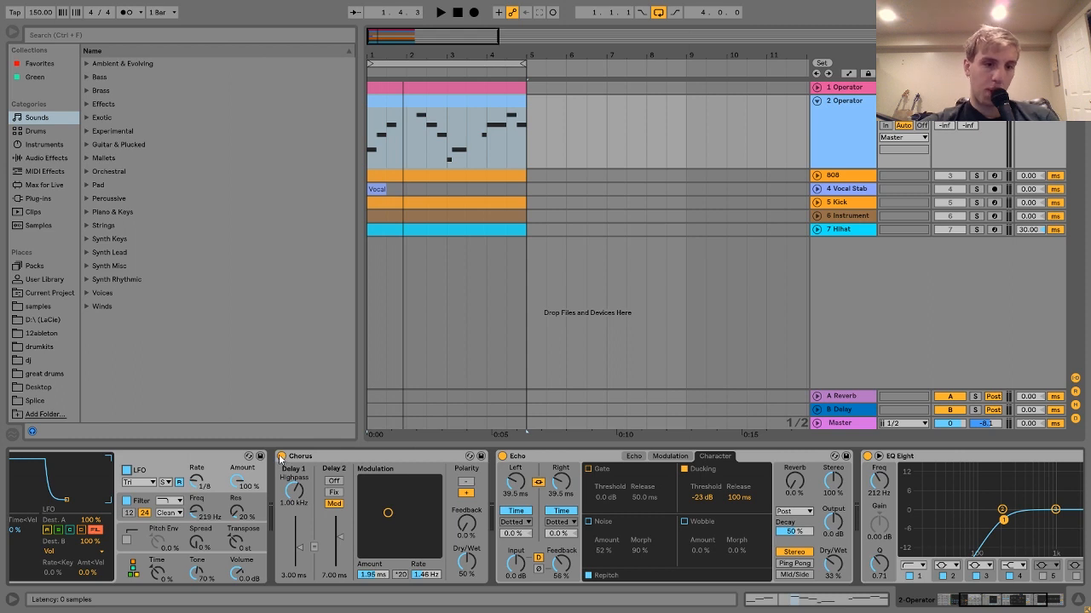
{"action": "key", "text": "space"}
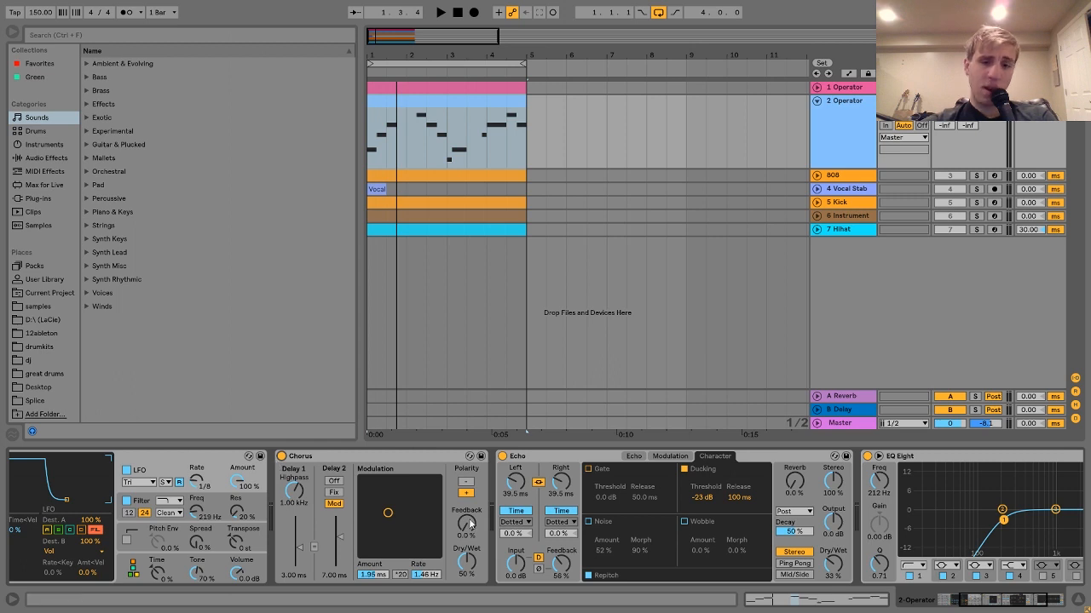
Examine the Echo's delay and ducking settings and the EQ Eight curve while playing the melody.
{"action": "scroll", "coordinate": [473, 515], "scroll_direction": "right", "scroll_amount": 2}
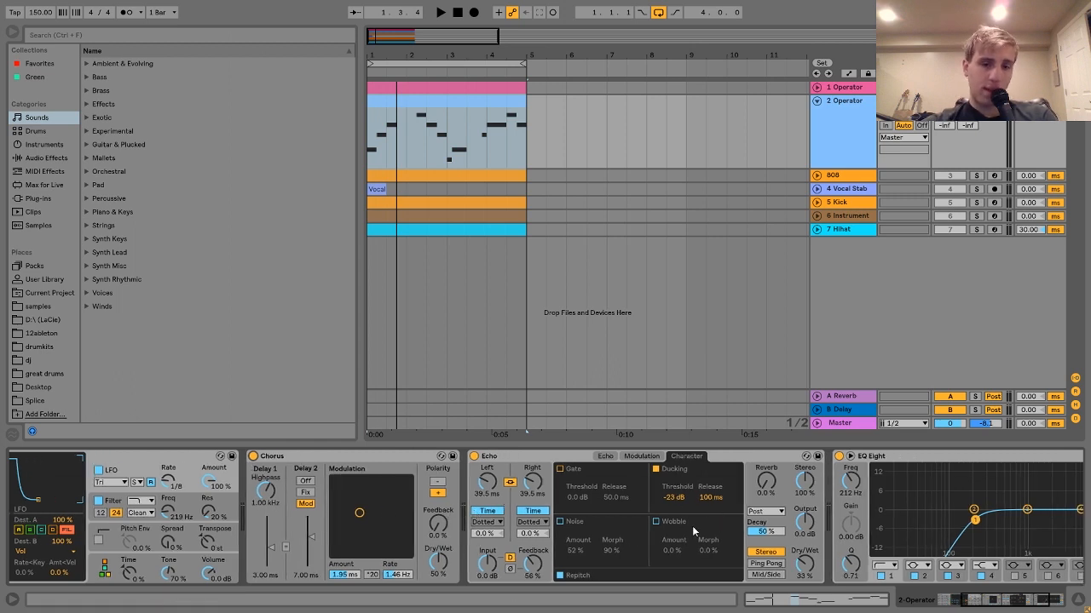
{"action": "scroll", "coordinate": [607, 505], "scroll_direction": "right", "scroll_amount": 6}
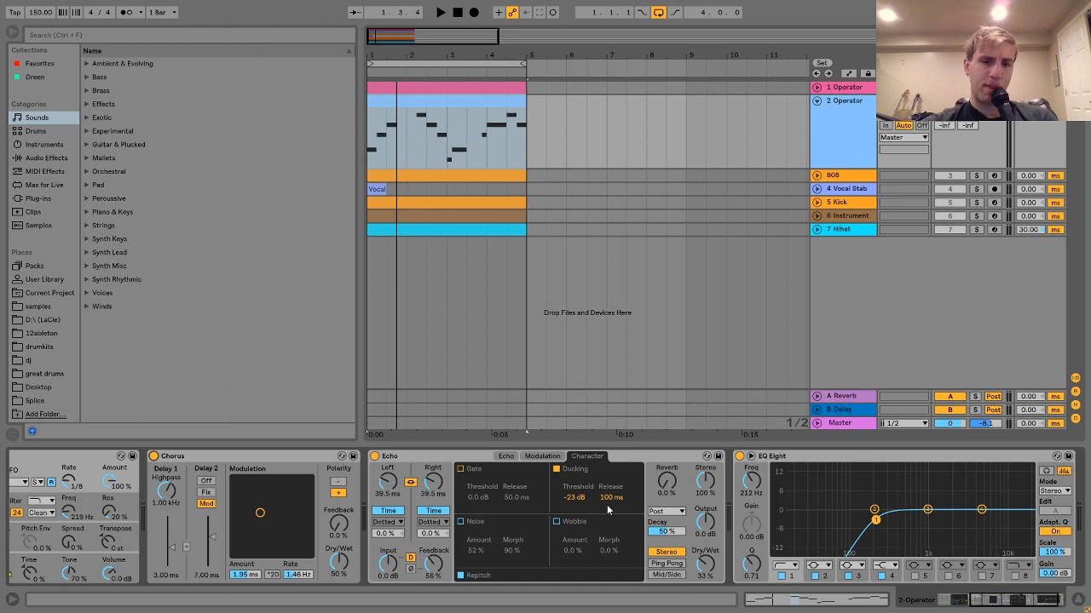
{"action": "key", "text": "space"}
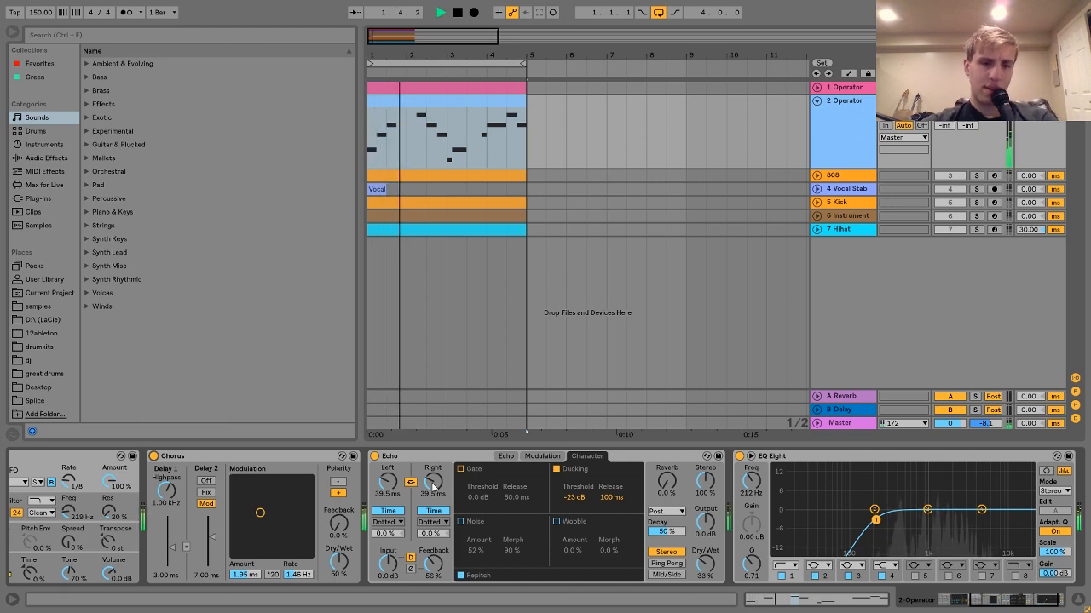
{"action": "key", "text": "space"}
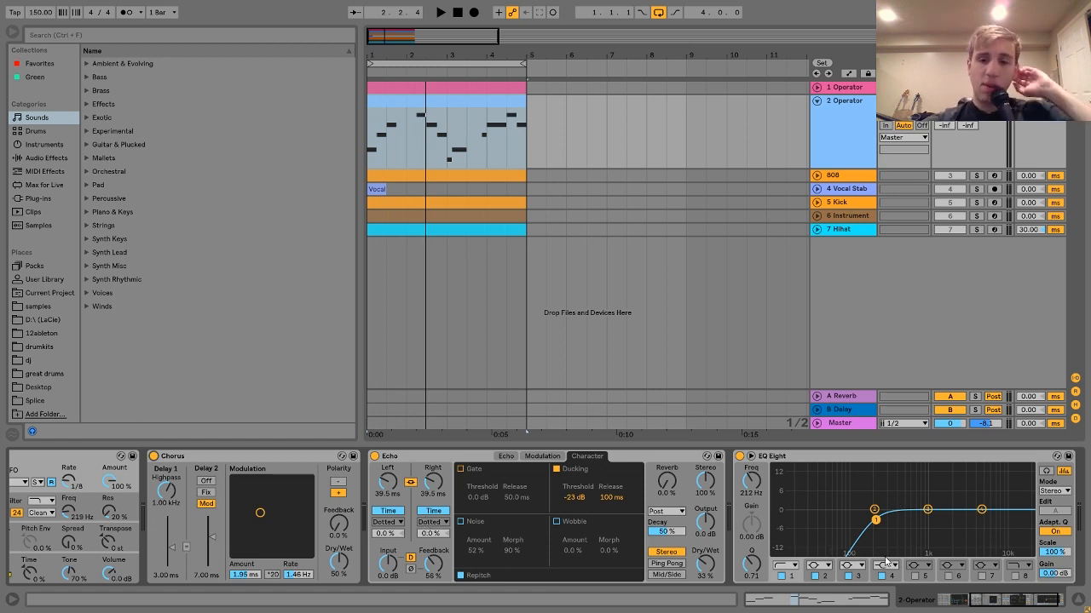
Play the melody again, and examine oscillator A and the pitch envelope in the 808 track's Operator.
{"action": "key", "text": "space"}
{"action": "key", "text": "space"}
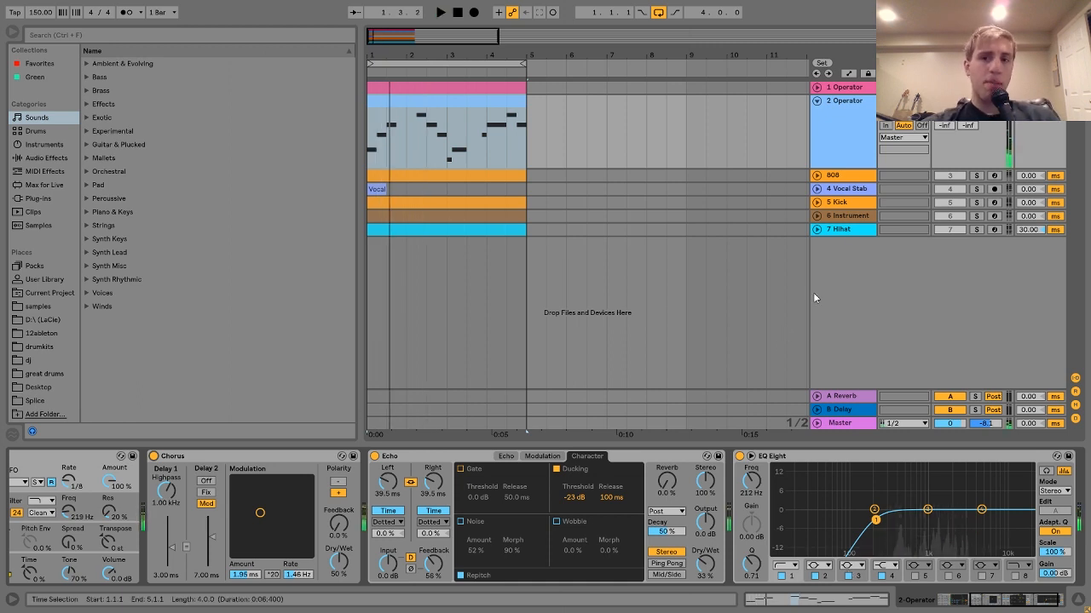
{"action": "left_click", "coordinate": [862, 177]}
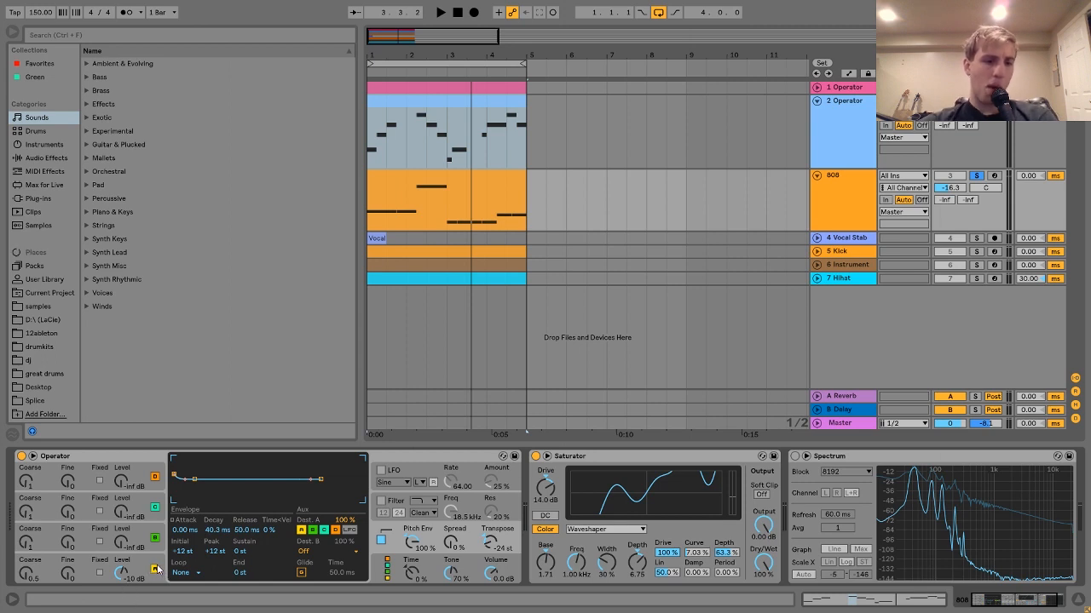
{"action": "left_click", "coordinate": [155, 566]}
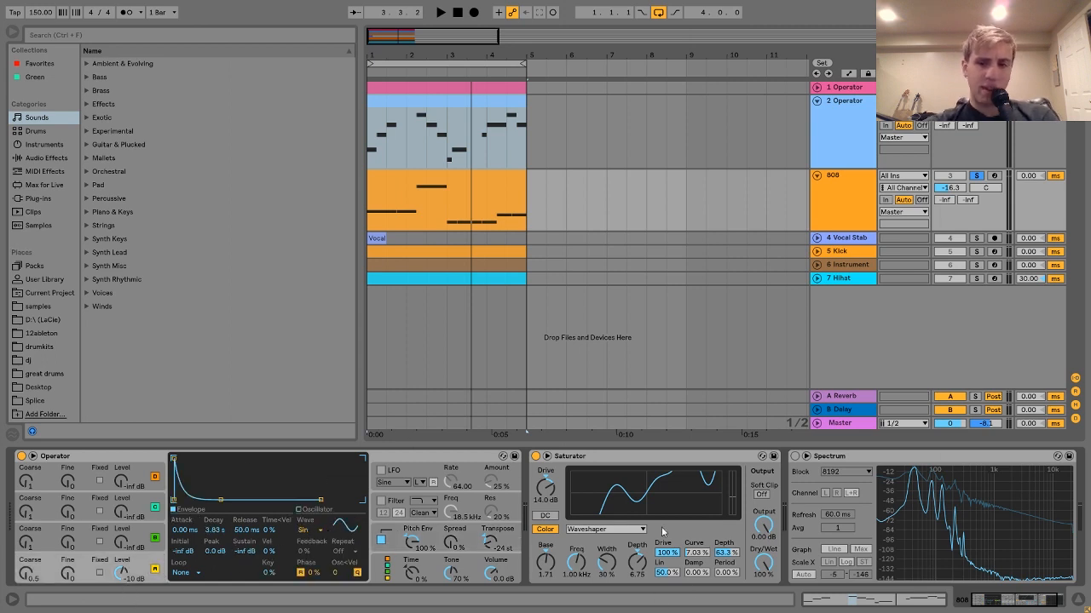
{"action": "left_click", "coordinate": [385, 530]}
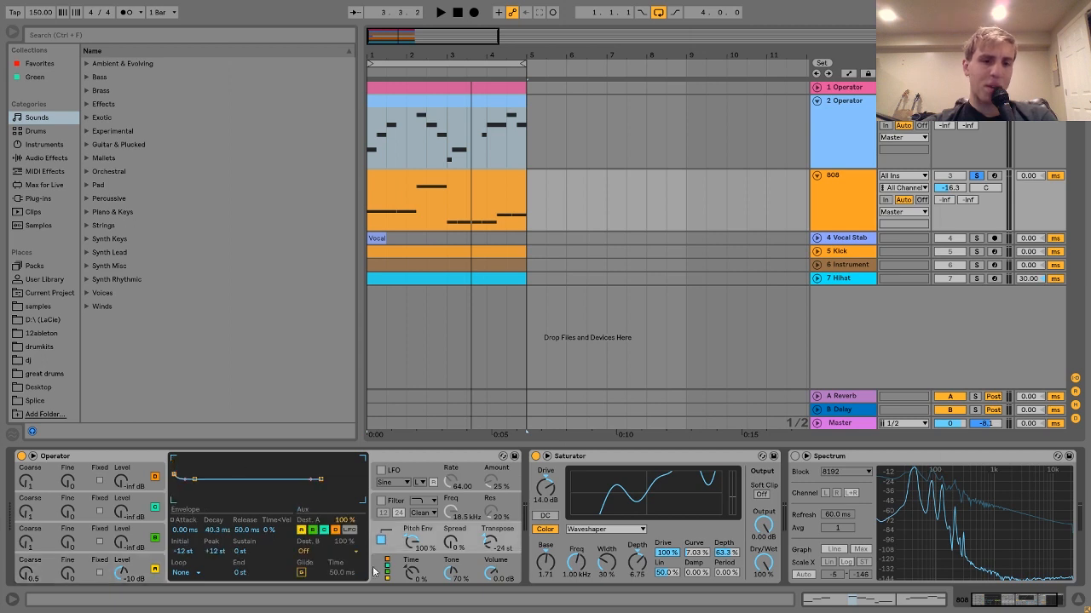
Play the soloed 808 with its Saturator turned off, and restore the Saturator to compare the sound.
{"action": "left_click", "coordinate": [535, 457]}
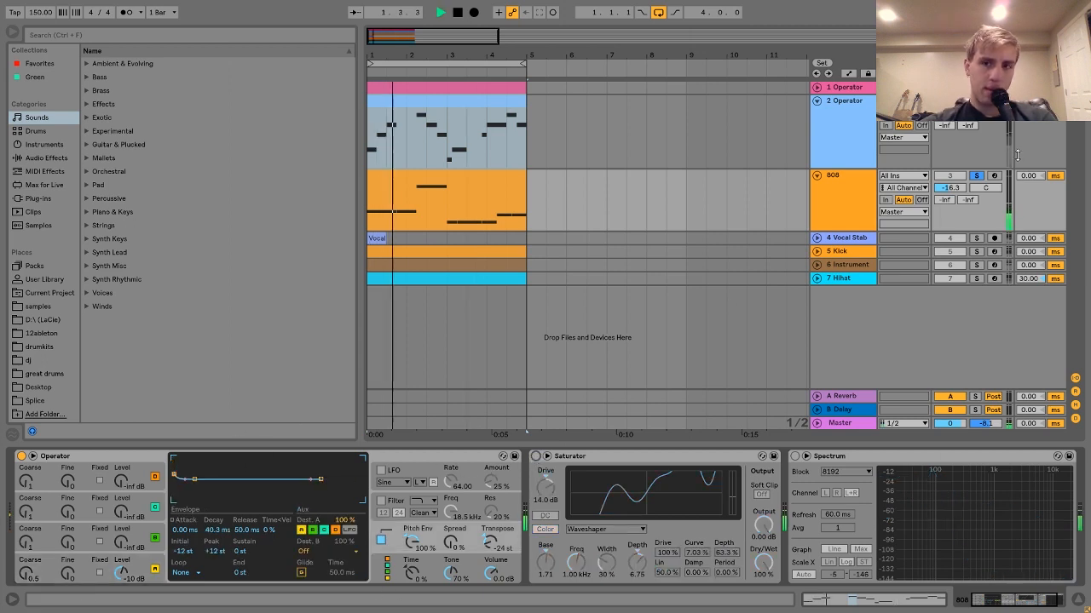
{"action": "mouse_move", "coordinate": [950, 188]}
{"action": "left_mouse_down"}
{"action": "mouse_move", "coordinate": [950, 162]}
{"action": "mouse_move", "coordinate": [950, 191]}
{"action": "left_mouse_up"}
{"action": "key", "text": "space"}
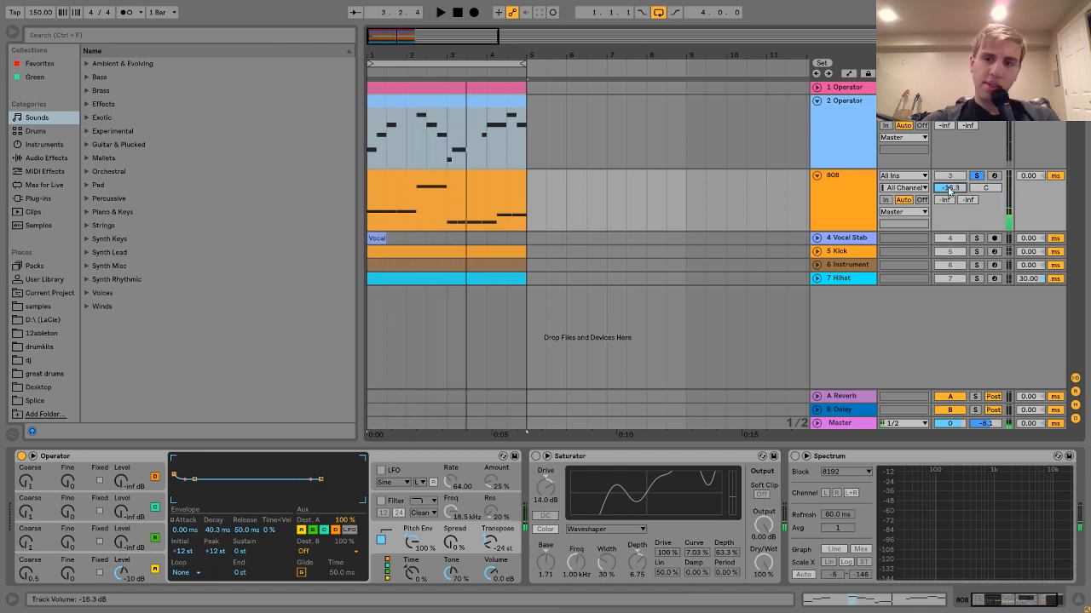
{"action": "key", "text": "ctrl+z"}
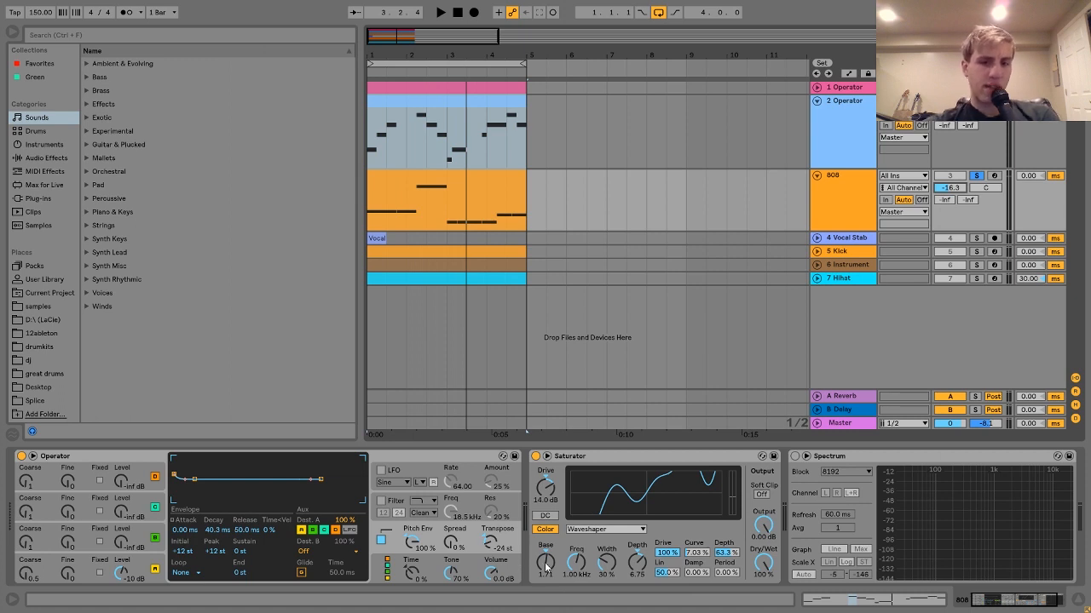
{"action": "key", "text": "space"}
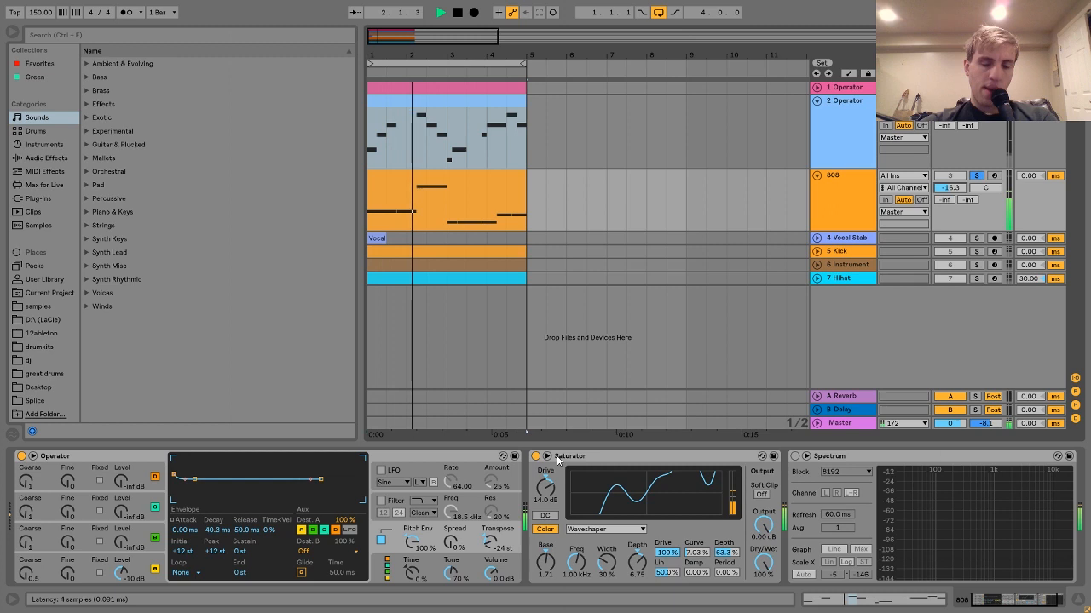
{"action": "key", "text": "space"}
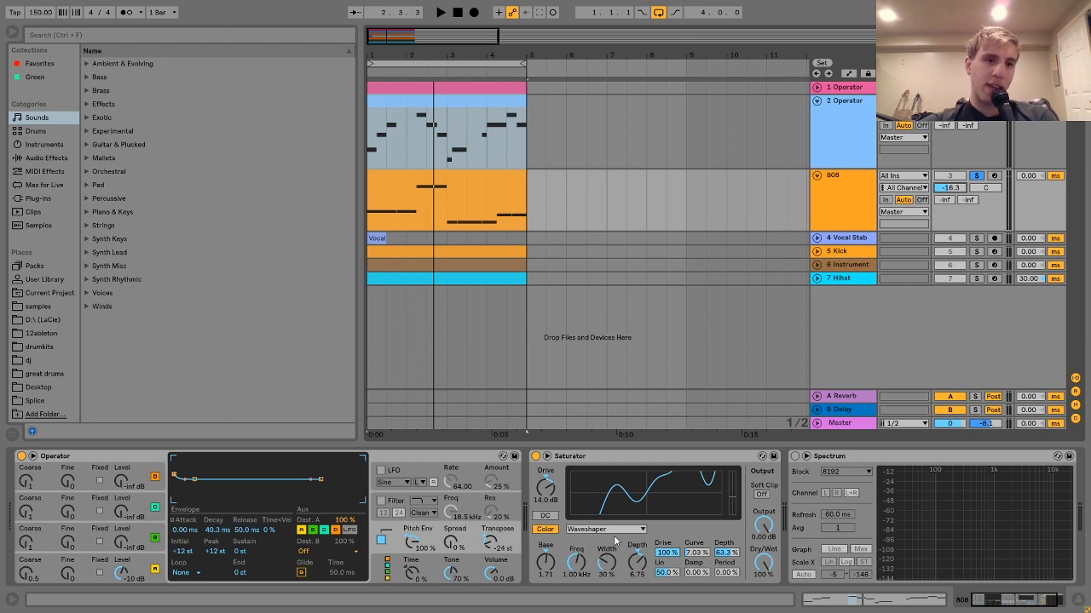
Turn off the 808's Saturator, enable Spectrum, and play the bass to view its unsaturated frequency content.
{"action": "key", "text": "space"}
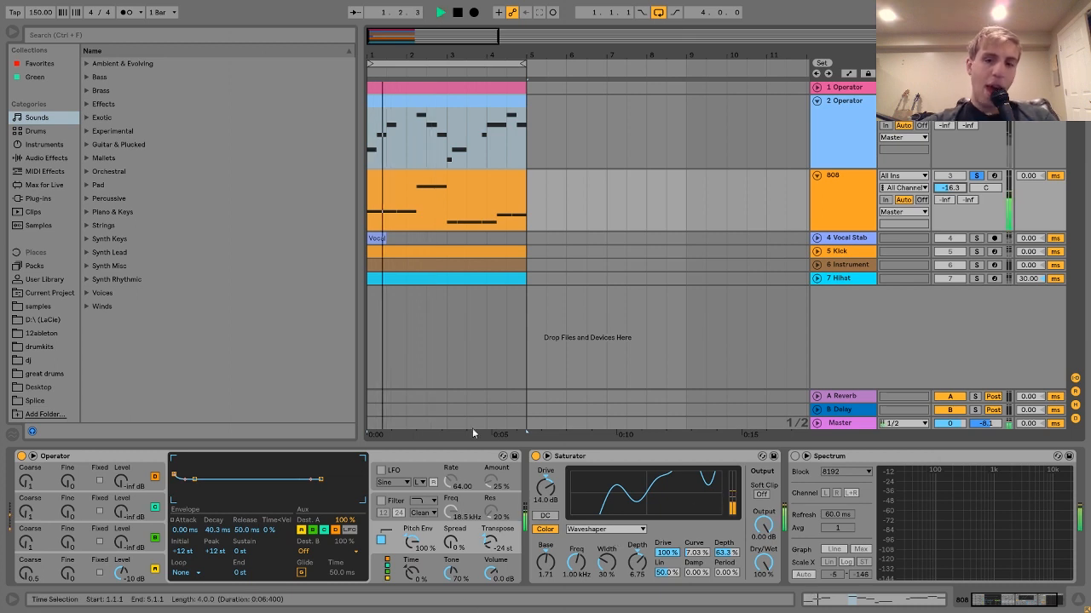
{"action": "left_click", "coordinate": [535, 457]}
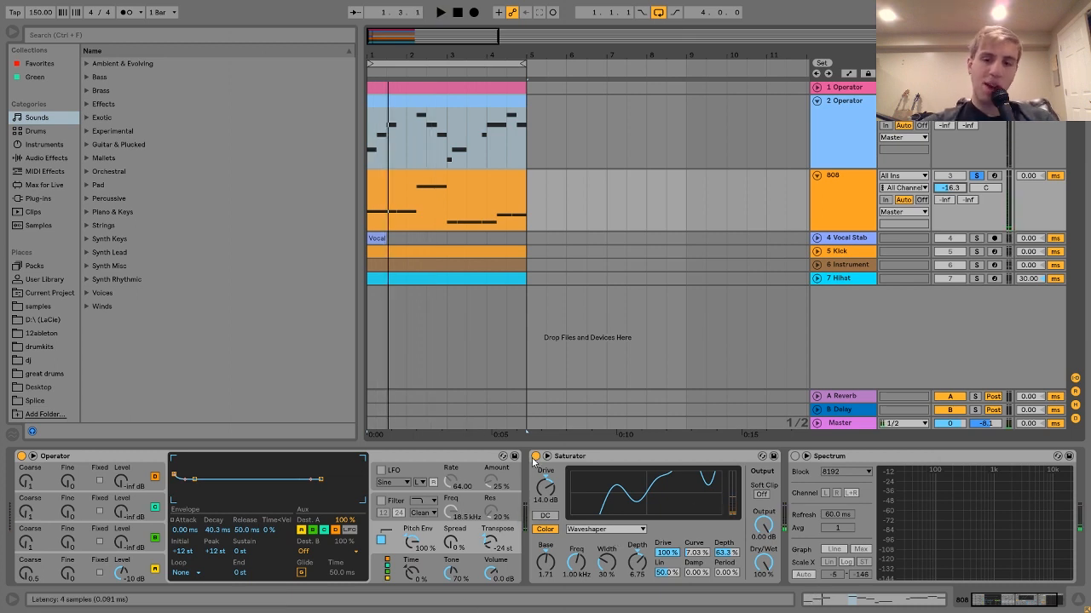
{"action": "left_click", "coordinate": [795, 455]}
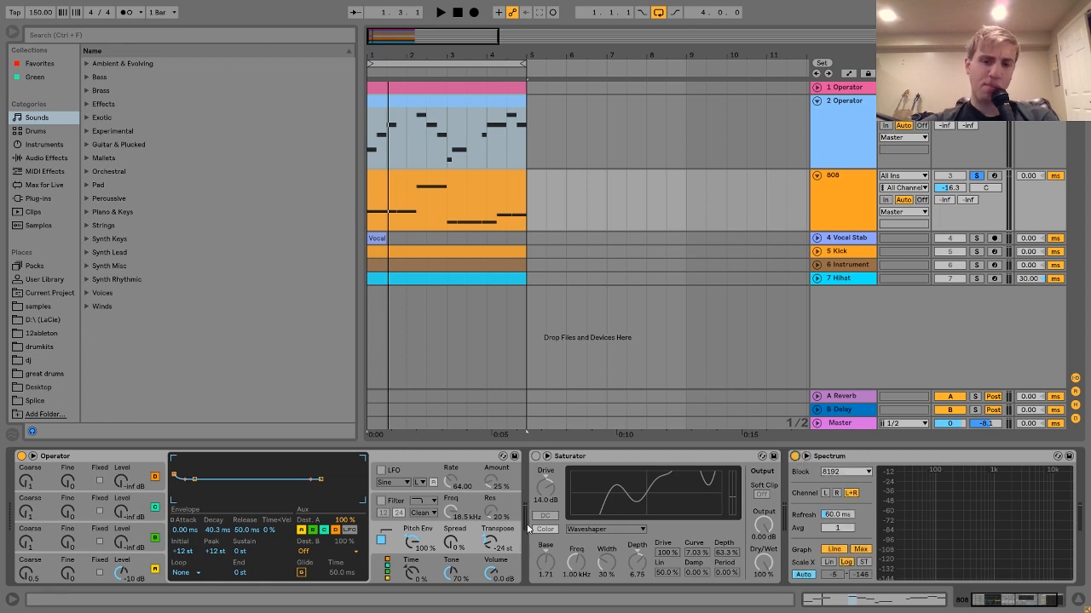
{"action": "key", "text": "space"}
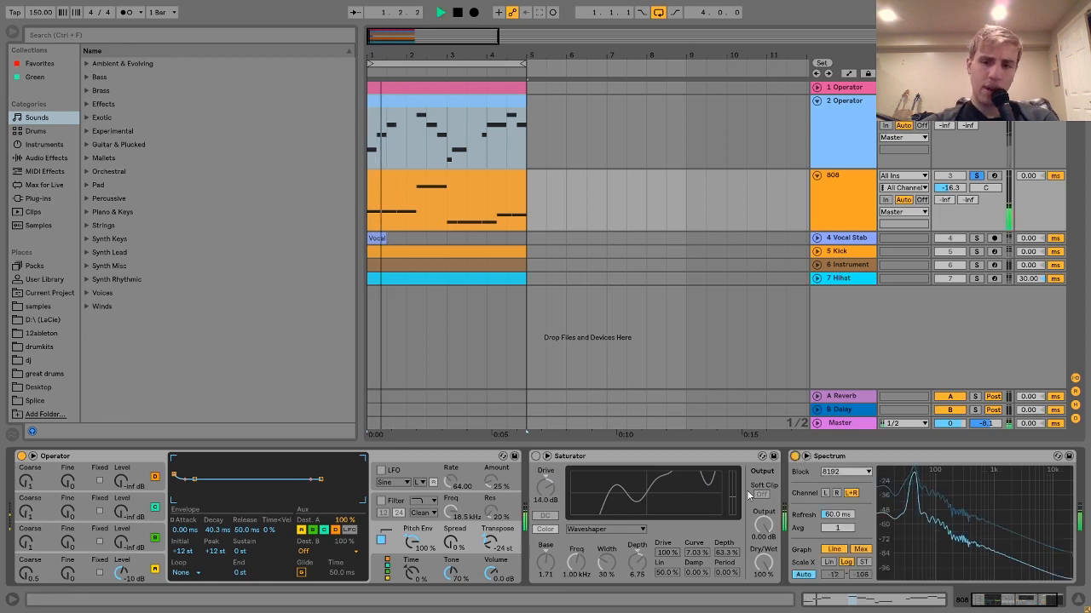
{"action": "key", "text": "space"}
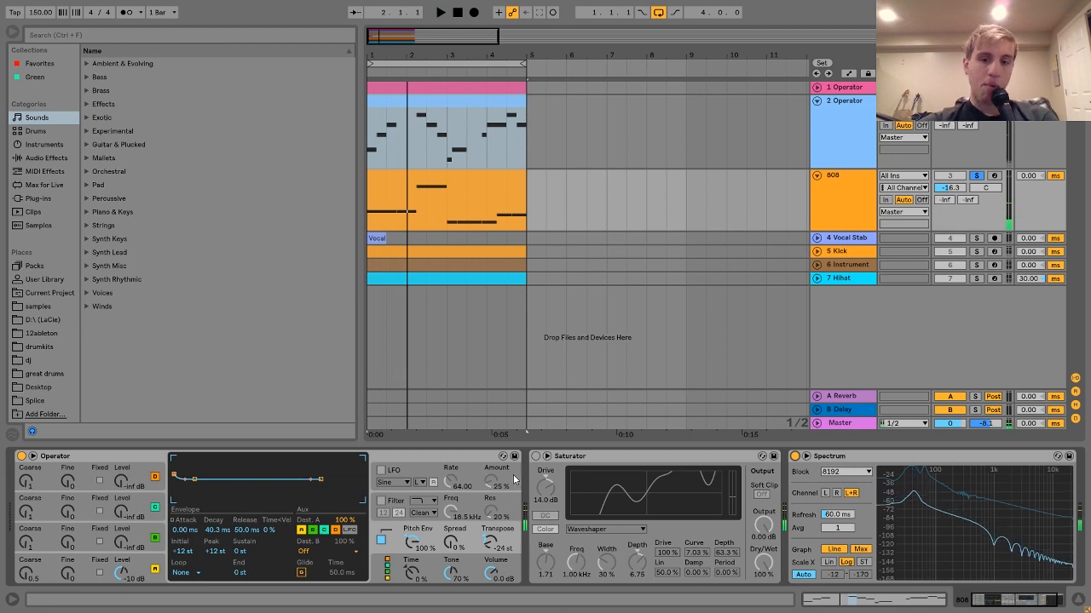
Turn the 808's Saturator back on and play the bass, toggling the effect to compare the harmonics in Spectrum.
{"action": "left_click", "coordinate": [535, 457]}
{"action": "key", "text": "space"}
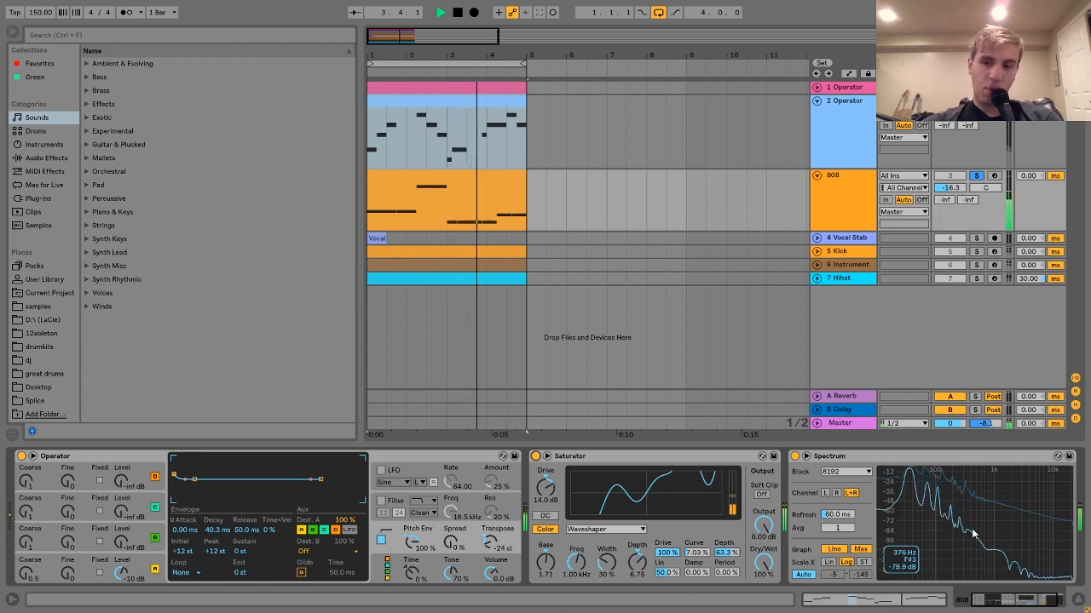
{"action": "key", "text": "space"}
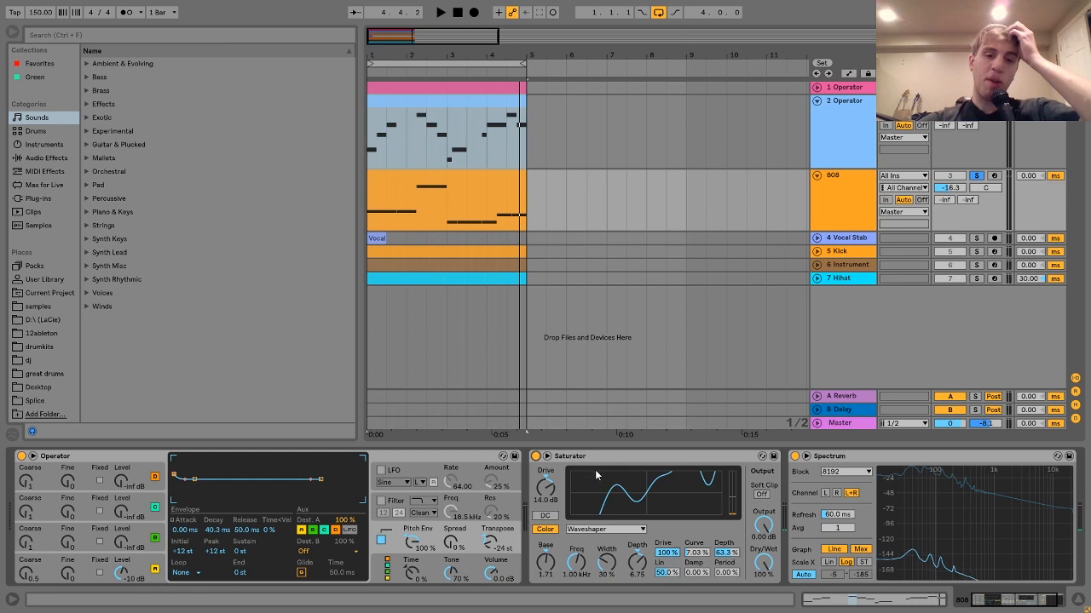
{"action": "key", "text": "space"}
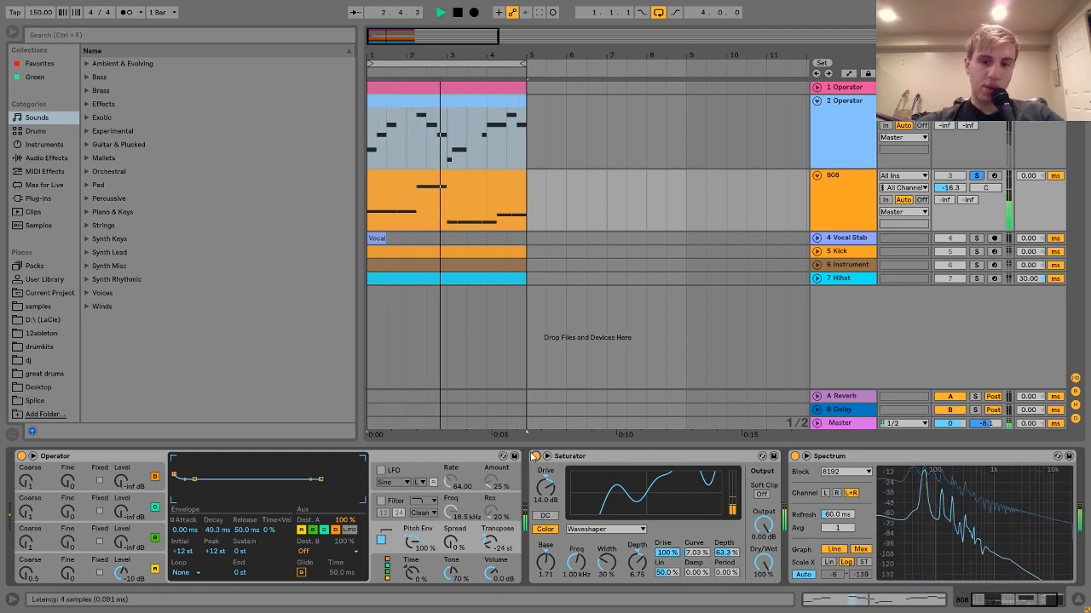
{"action": "key", "text": "0"}
{"action": "key", "text": "0"}
{"action": "key", "text": "space"}
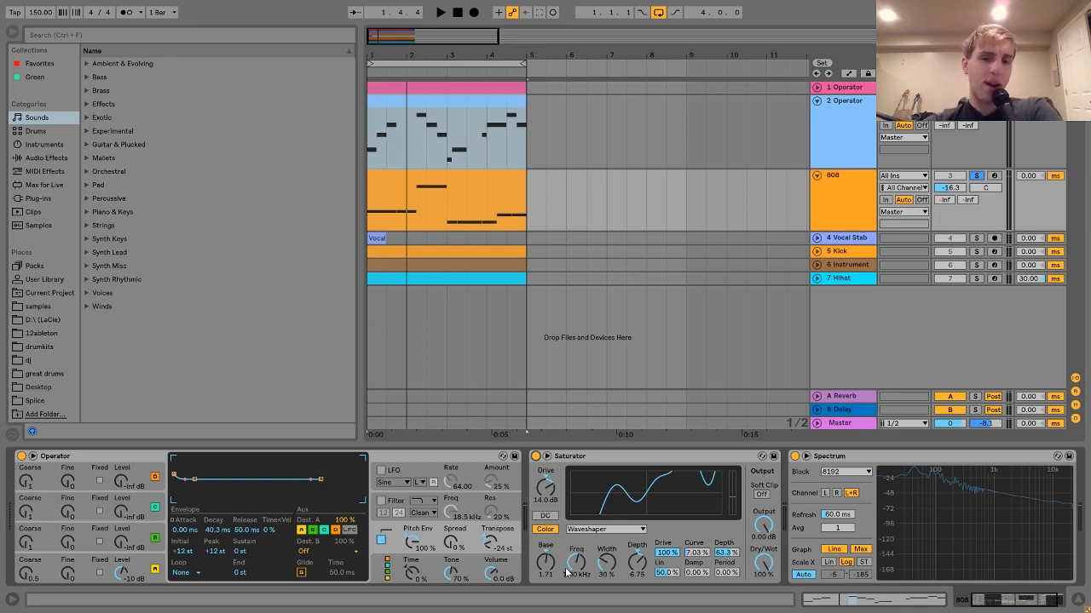
{"action": "key", "text": "space"}
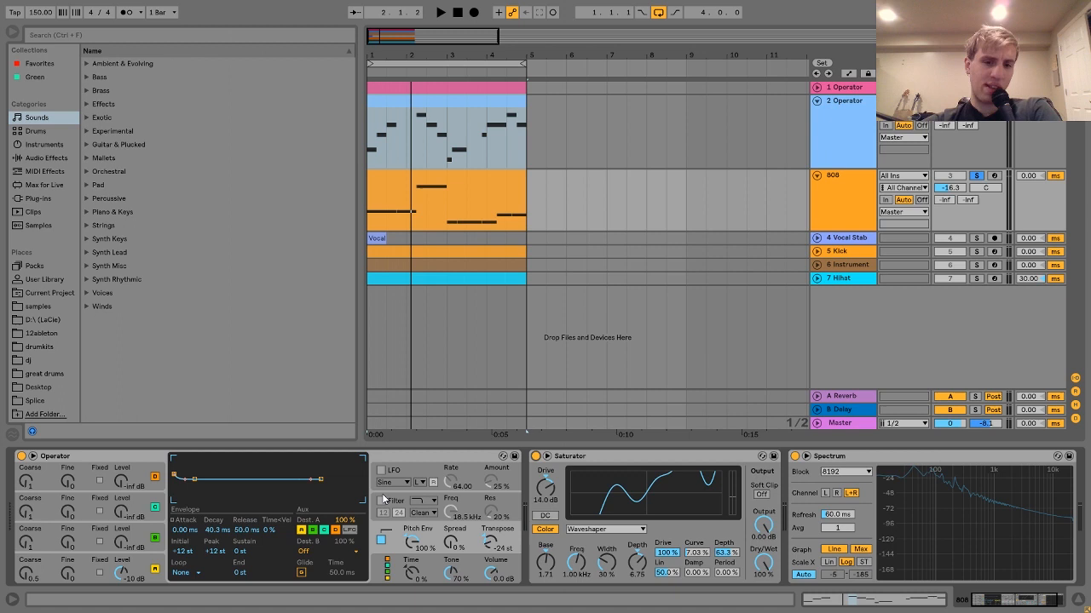
Solo and expand the Vocal Stab track, and locate its clip's source file, Vocal Stab.wav, in the browser.
{"action": "left_click", "coordinate": [858, 239]}
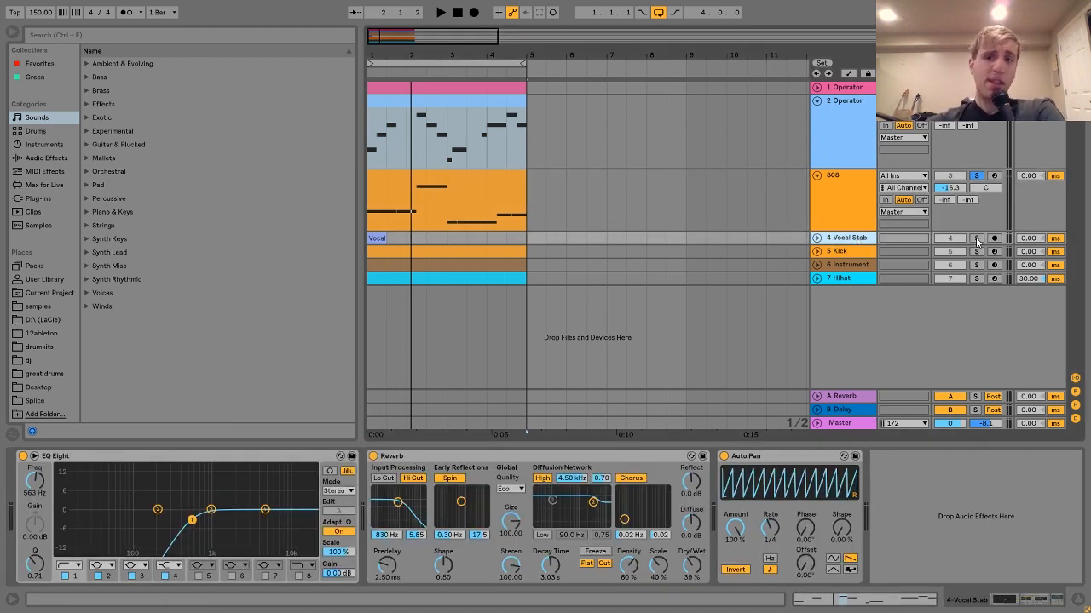
{"action": "left_click", "coordinate": [816, 238]}
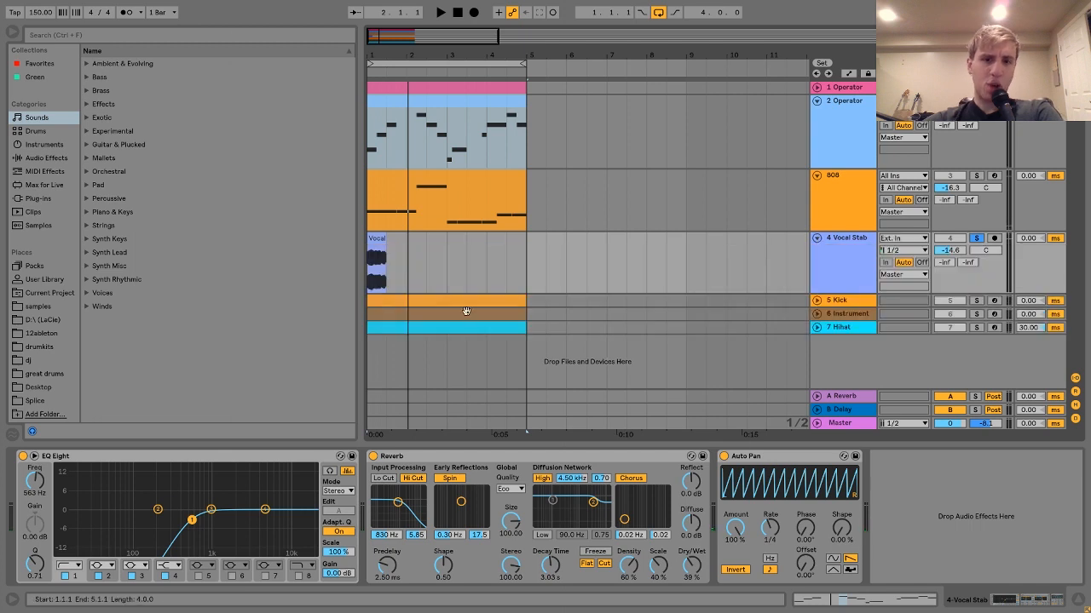
{"action": "right_click", "coordinate": [377, 242]}
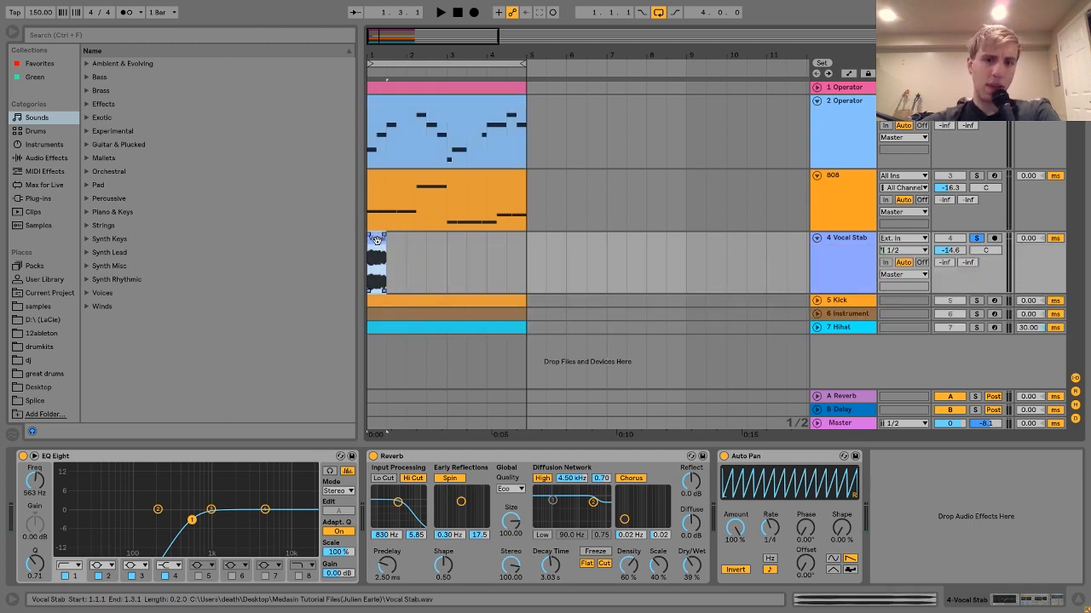
{"action": "left_click", "coordinate": [447, 398]}
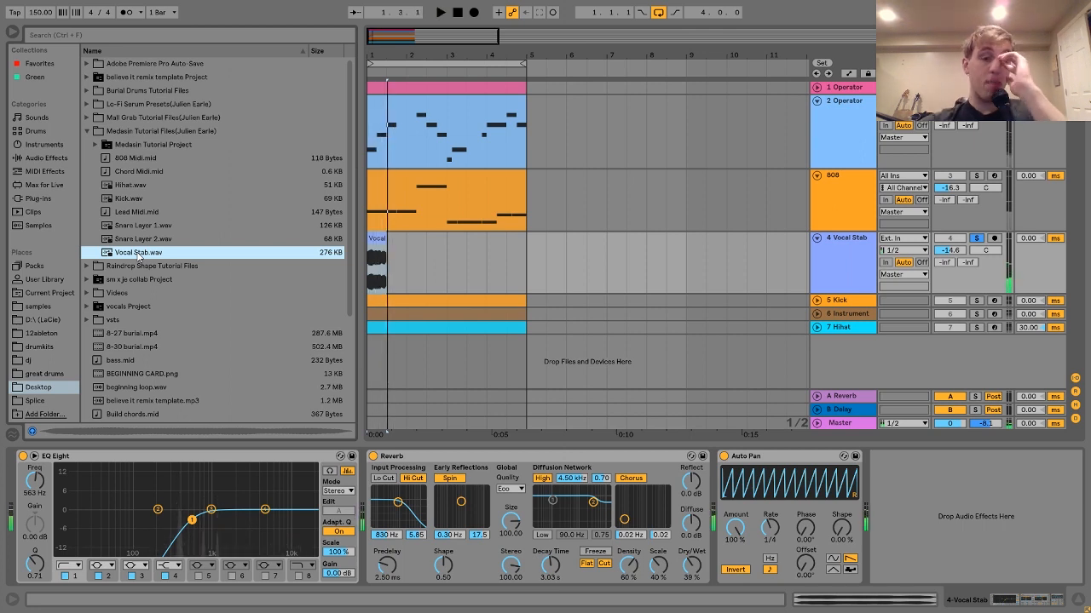
Solo the 808 alongside the Vocal Stab track and play the two together.
{"action": "left_click", "coordinate": [976, 175]}
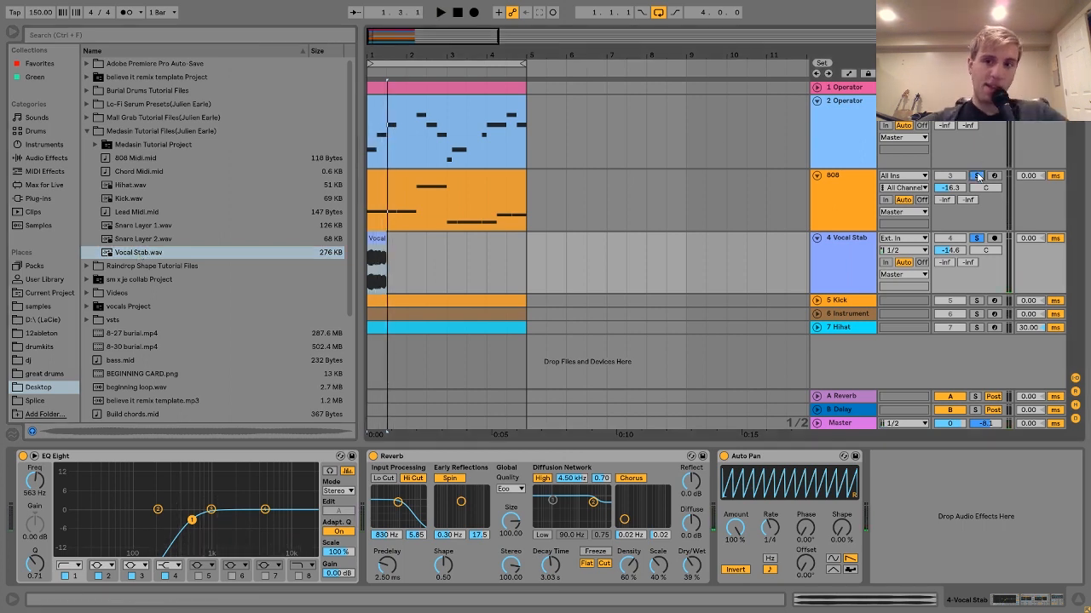
{"action": "left_click", "coordinate": [816, 238]}
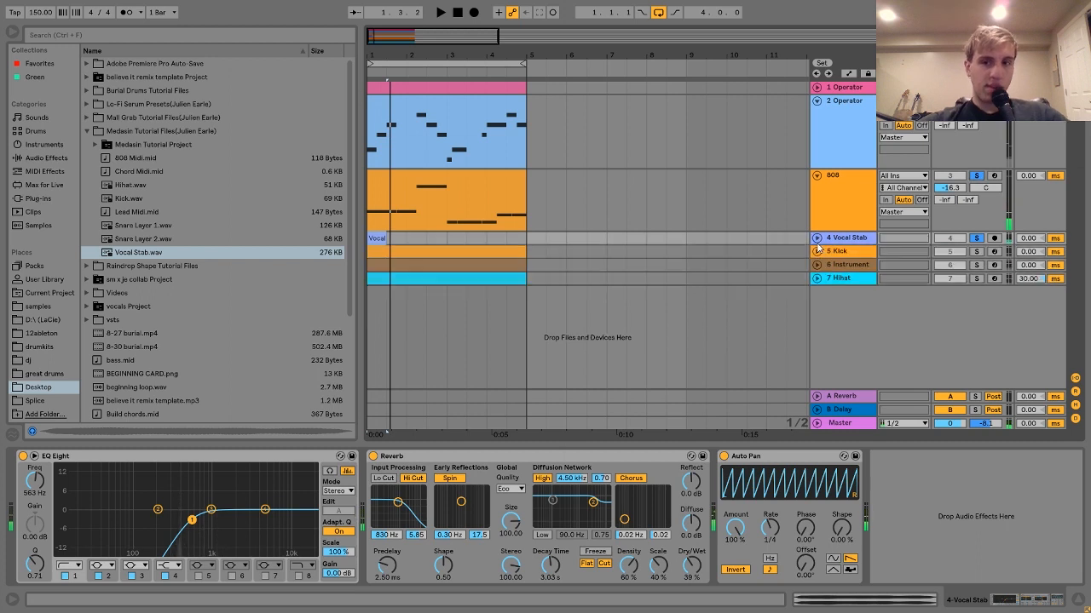
{"action": "left_click", "coordinate": [839, 244]}
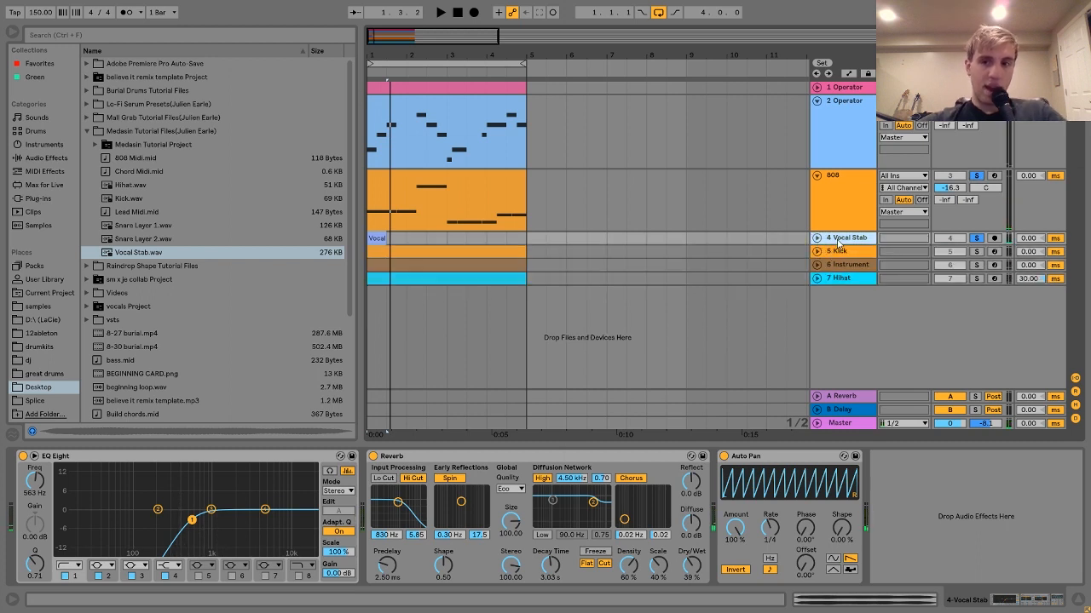
Play the vocal stab and 808 with the vocal's EQ Eight turned off and back on to compare the low cut.
{"action": "left_click", "coordinate": [23, 456]}
{"action": "key", "text": "space"}
{"action": "key", "text": "space"}
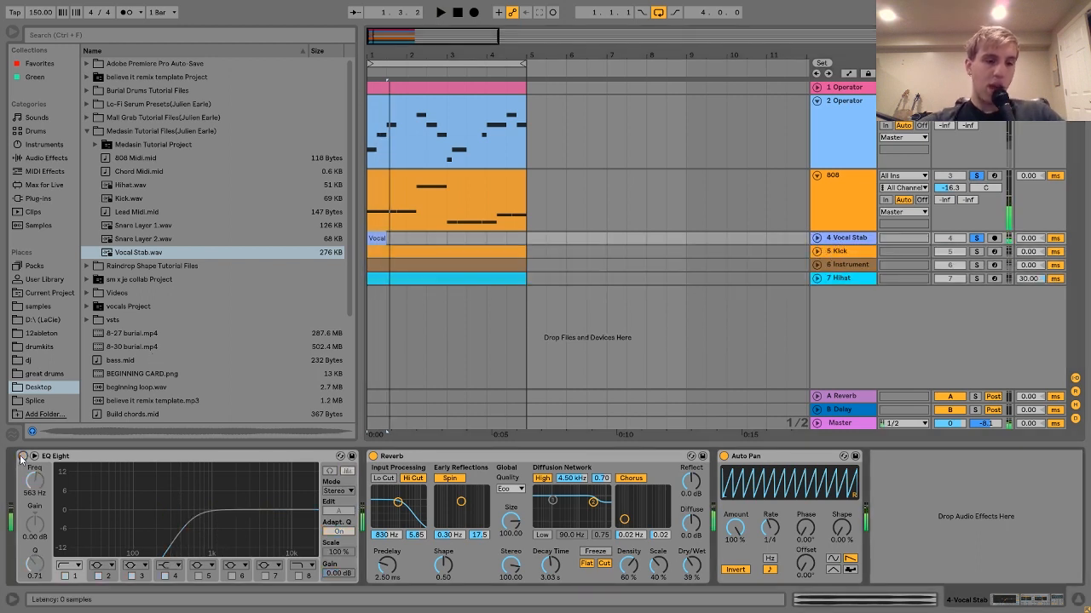
{"action": "left_click", "coordinate": [23, 455]}
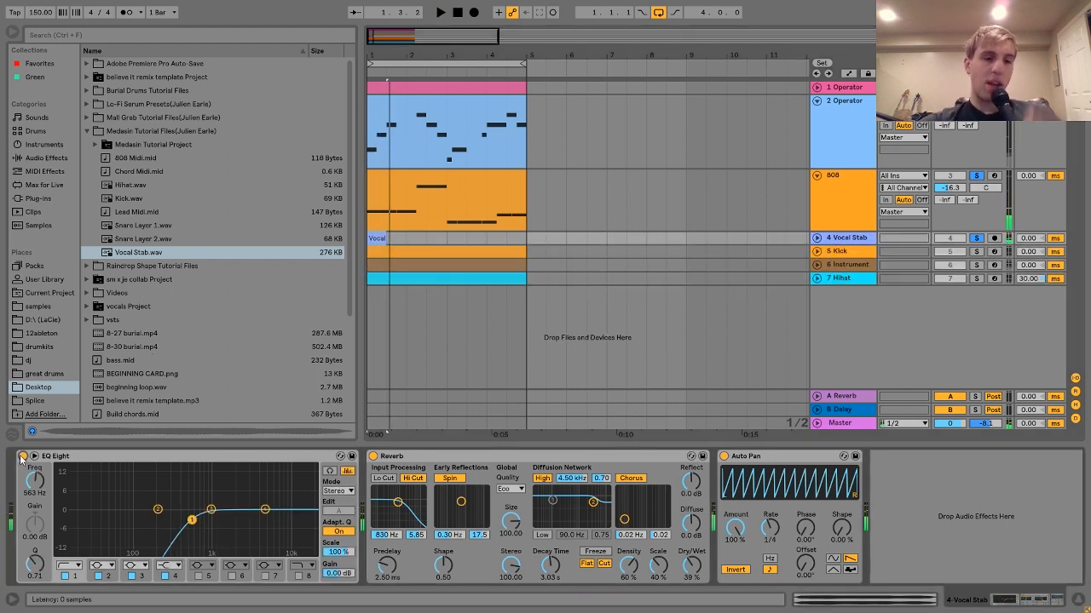
{"action": "left_click", "coordinate": [816, 238]}
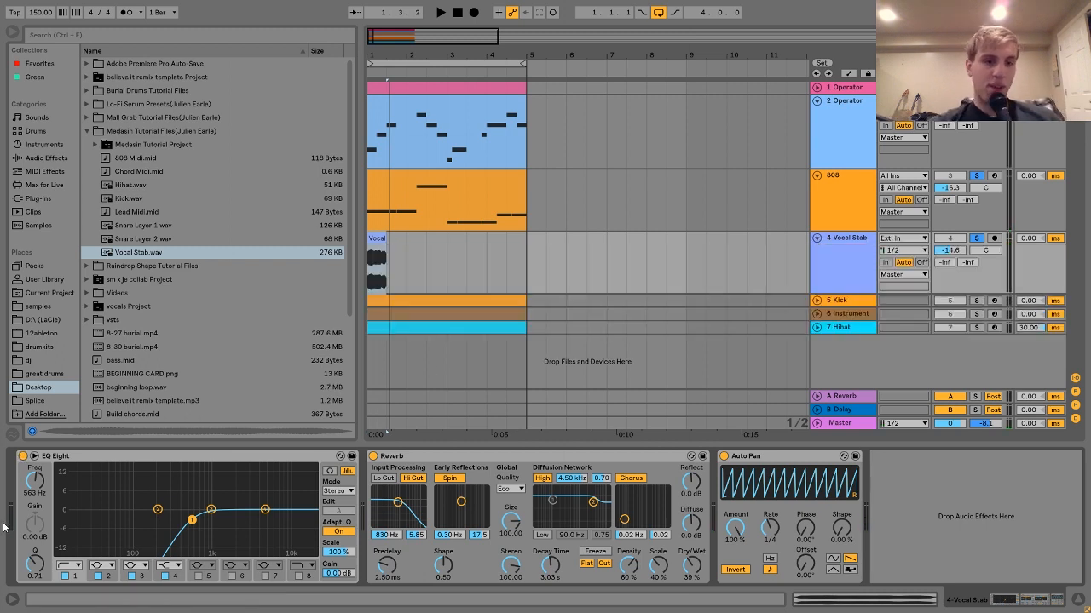
{"action": "key", "text": "space"}
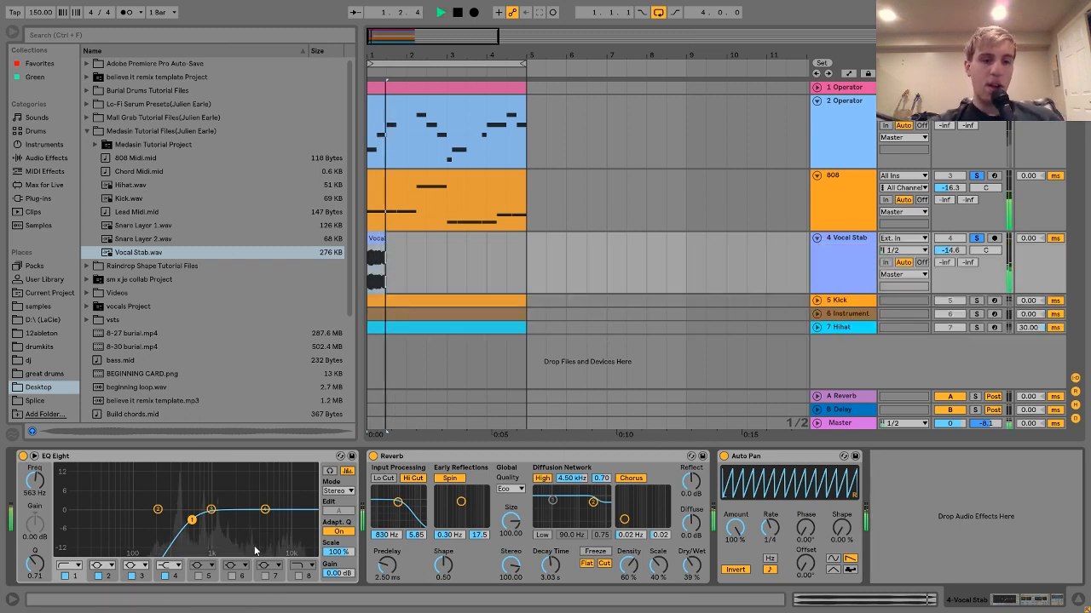
{"action": "key", "text": "space"}
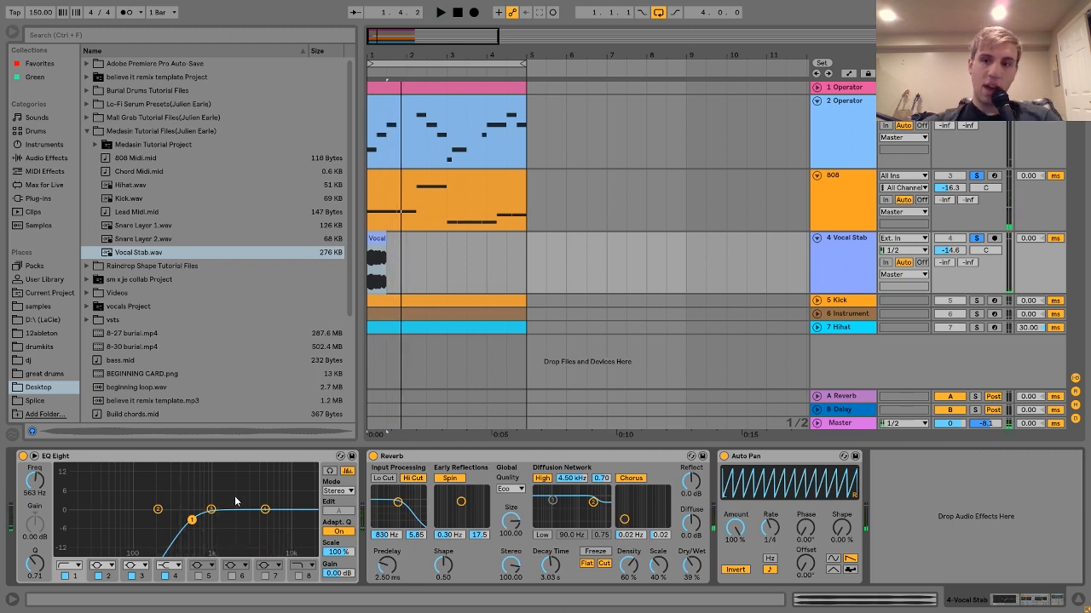
Take the 808 out of solo and play the vocal stab by itself.
{"action": "left_click", "coordinate": [711, 332]}
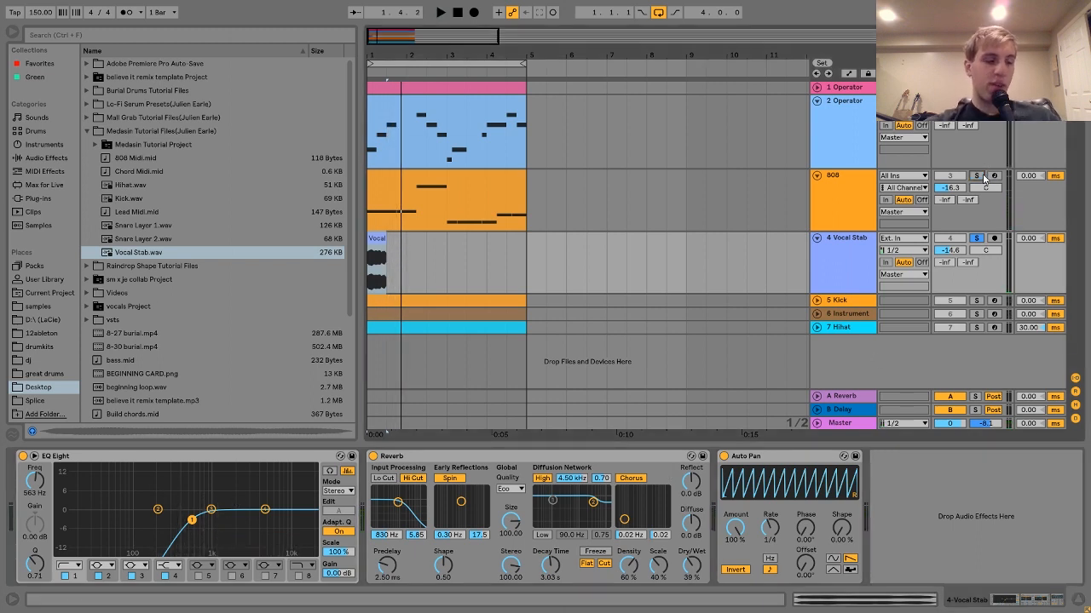
{"action": "key", "text": "space"}
{"action": "key", "text": "space"}
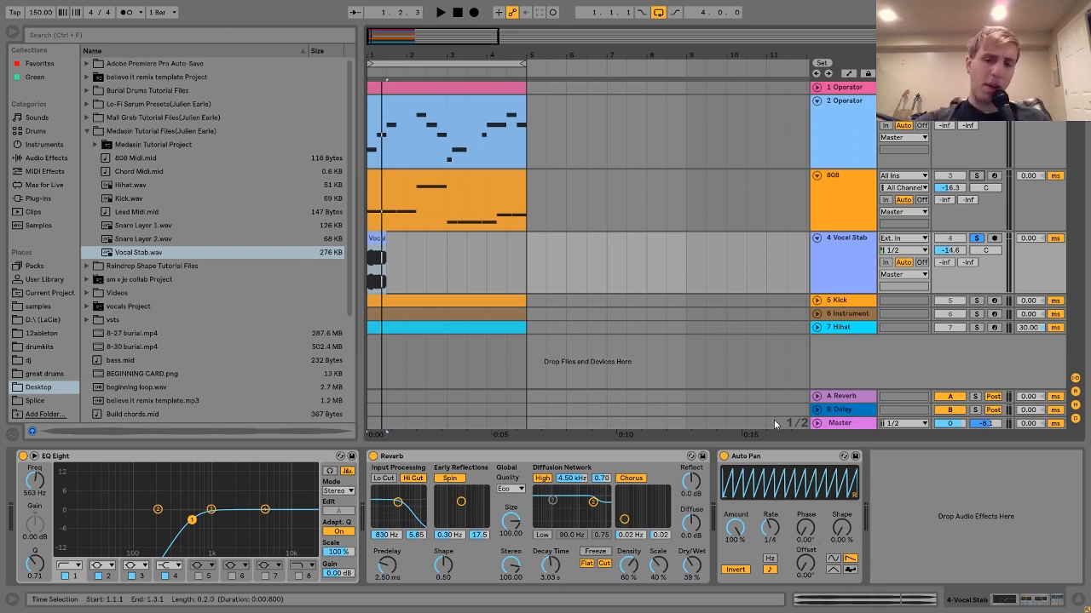
Set the vocal stab's Auto Pan phase to 180° and play the track to hear the panning.
{"action": "left_click", "coordinate": [809, 535]}
{"action": "left_click_drag", "start_coordinate": [807, 542], "coordinate": [807, 536]}
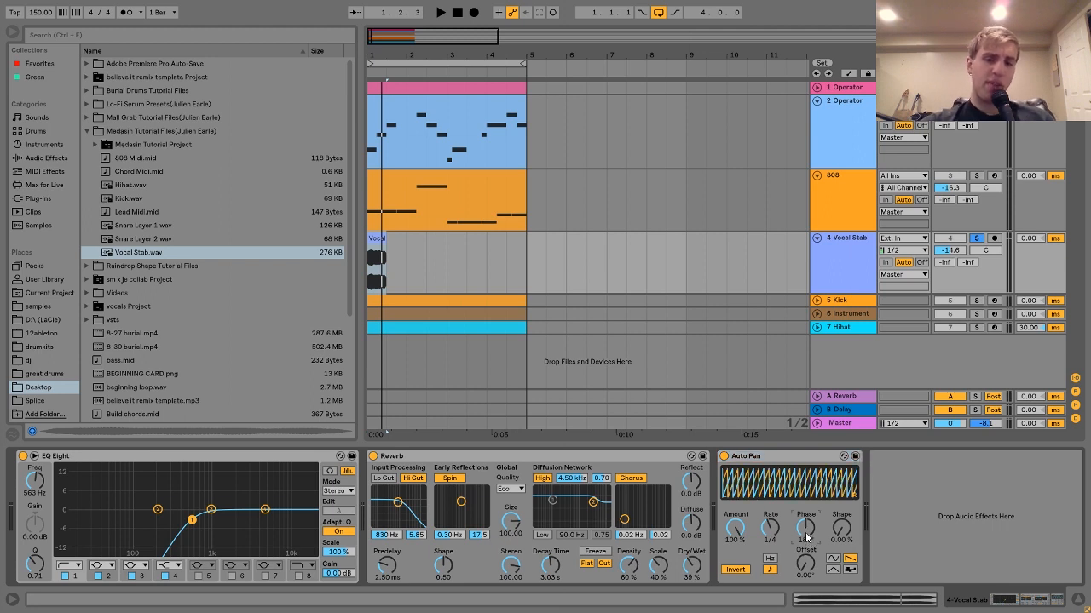
{"action": "key", "text": "space"}
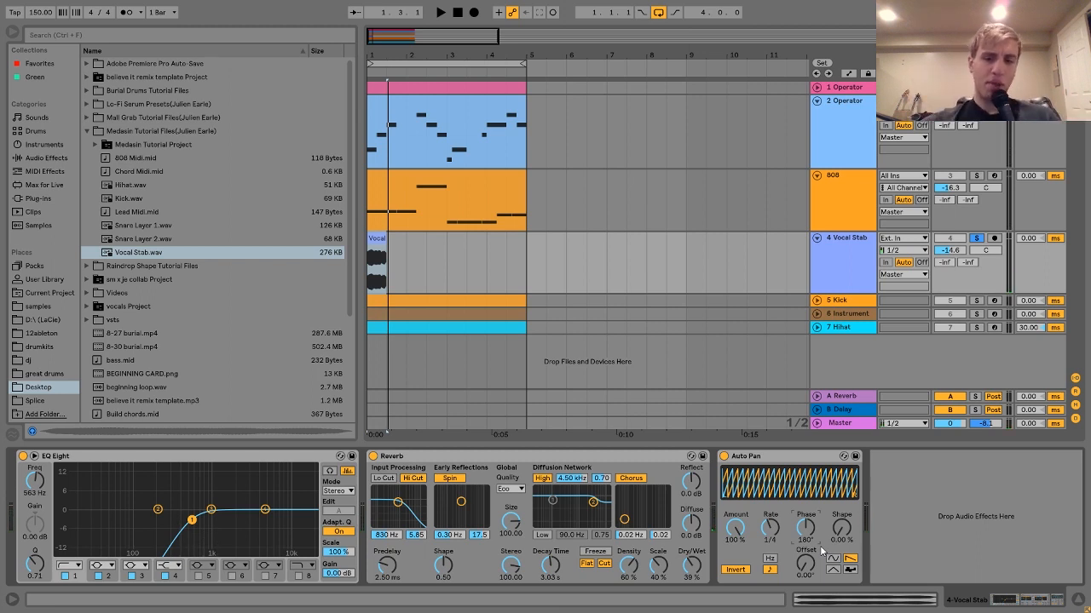
Set the vocal stab's Auto Pan phase to 0° and play the track to hear the volume gating.
{"action": "left_click_drag", "start_coordinate": [805, 528], "coordinate": [805, 571]}
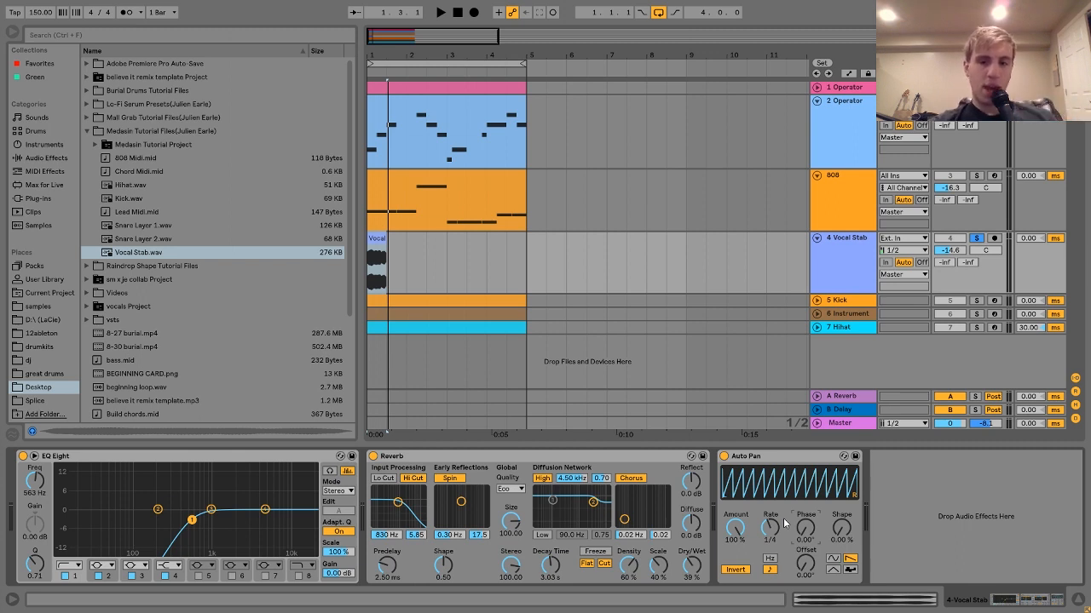
{"action": "key", "text": "space"}
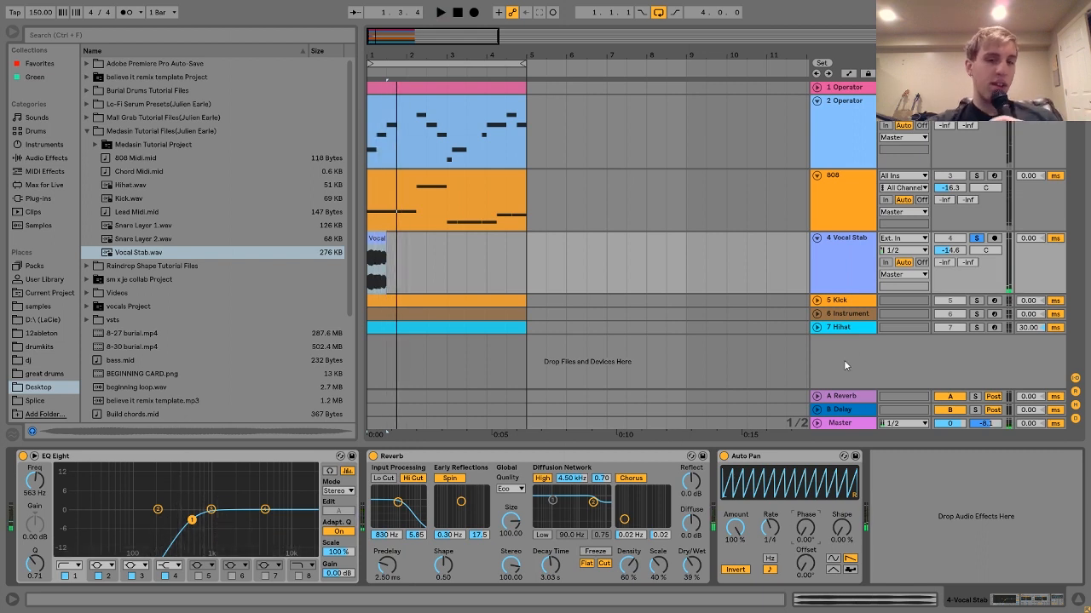
Take the Vocal Stab track out of solo and play the opening of the beat with all tracks.
{"action": "left_click", "coordinate": [977, 239]}
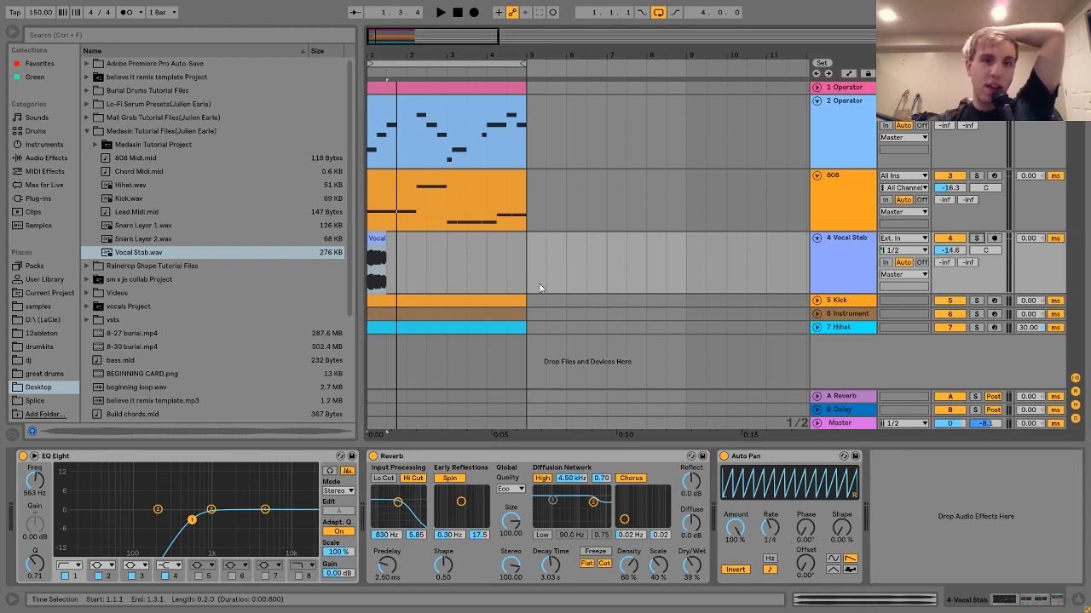
{"action": "key", "text": "space"}
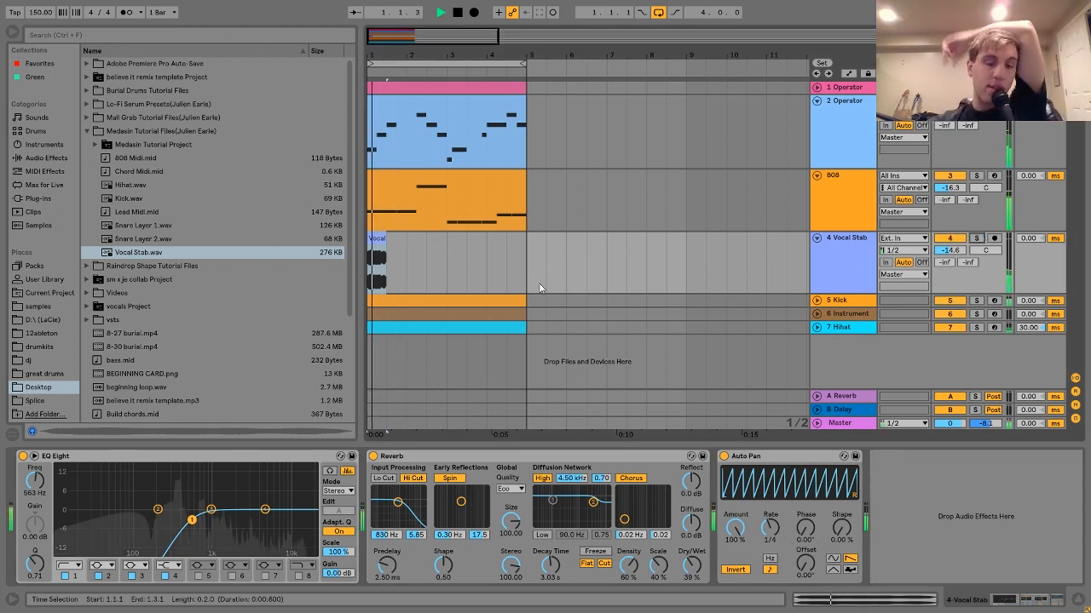
{"action": "key", "text": "space"}
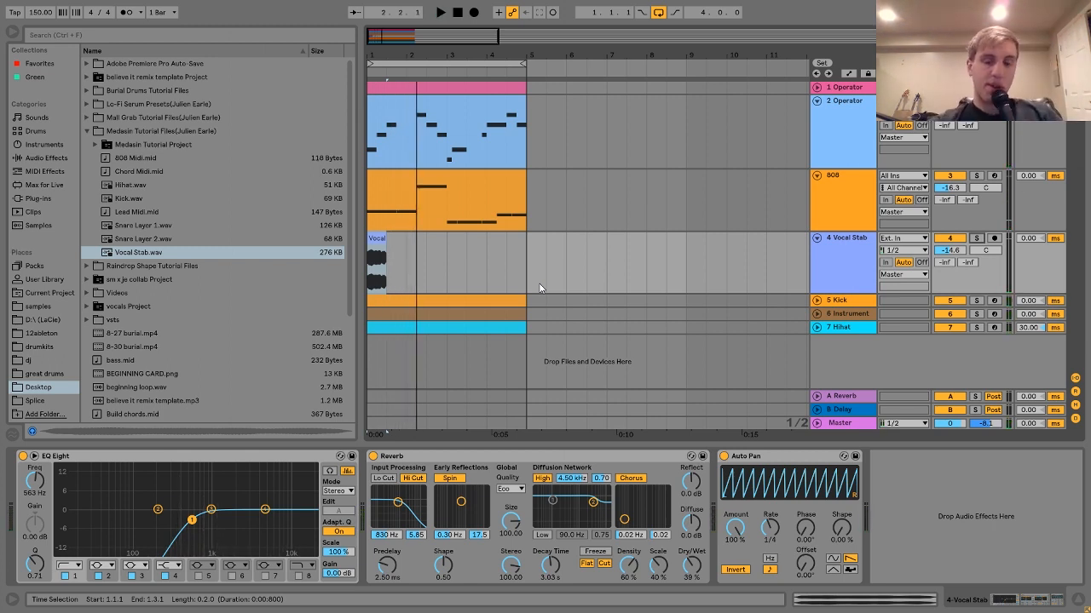
Solo the Kick, Instrument and Hihat tracks and play the drums together.
{"action": "left_click", "coordinate": [844, 300]}
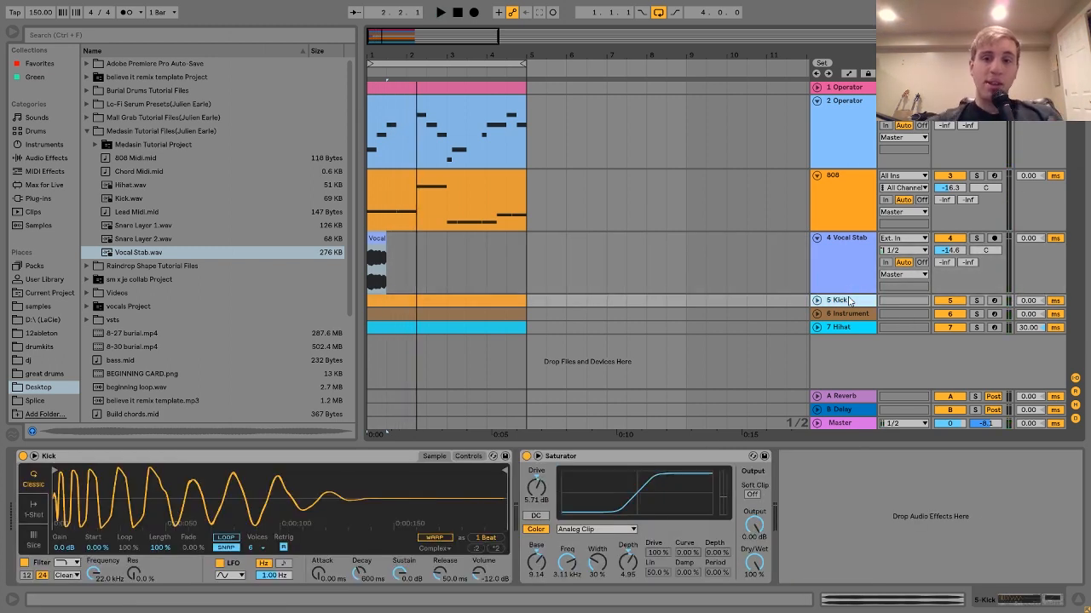
{"action": "left_click", "coordinate": [977, 300]}
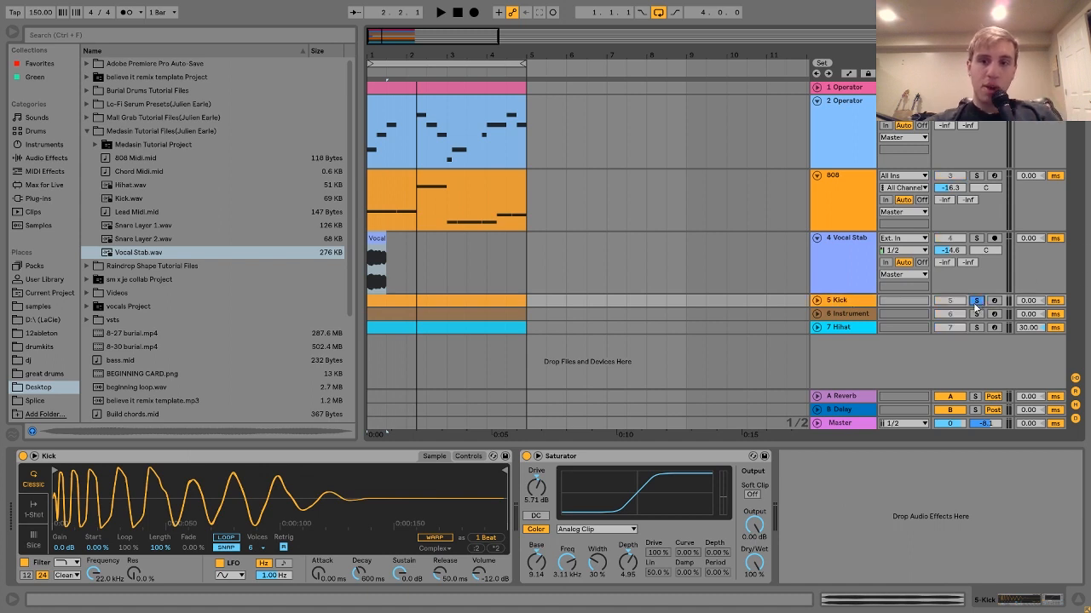
{"action": "key", "text": "space"}
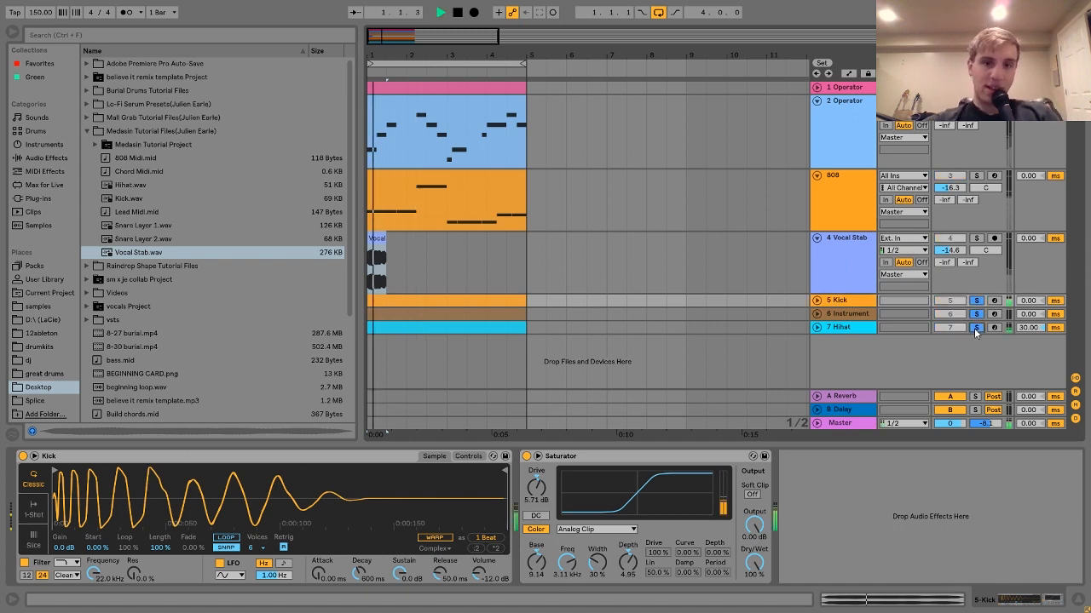
Stop the drum playback, leave only the Kick track in solo and show its device chain.
{"action": "left_click", "coordinate": [852, 315]}
{"action": "key", "text": "space"}
{"action": "left_click", "coordinate": [840, 304]}
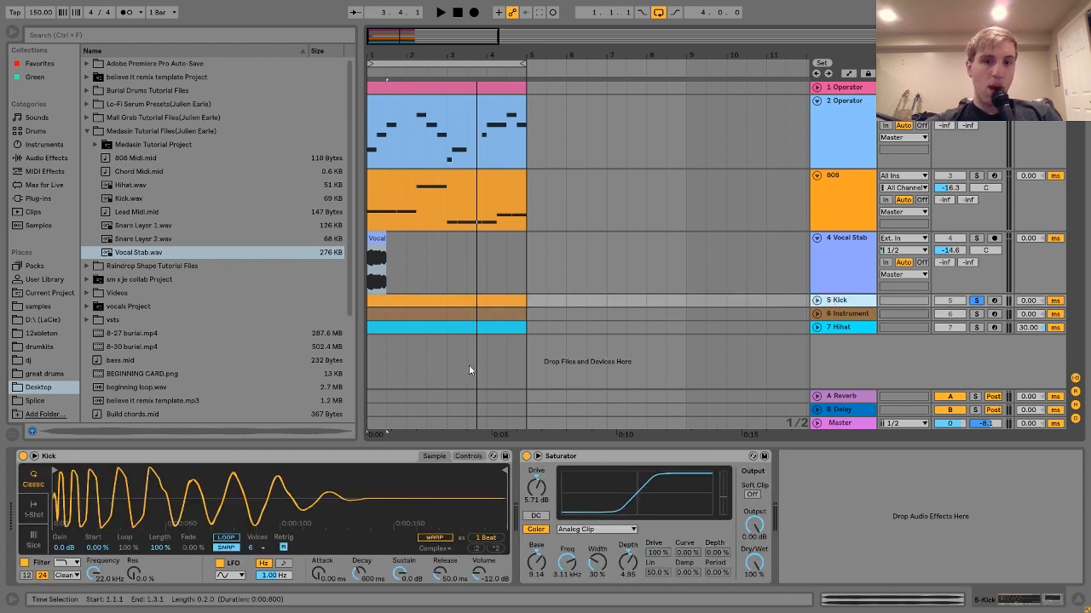